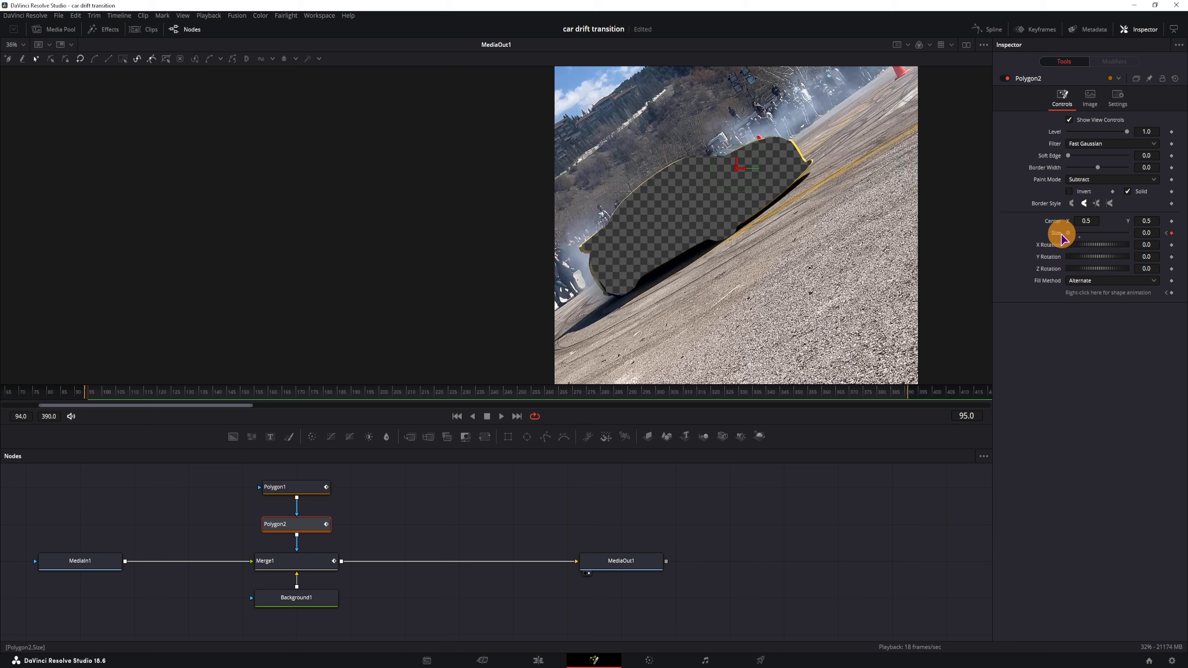
Set the Size of Polygon1 to 0.0 at frame 95.
click(289, 492)
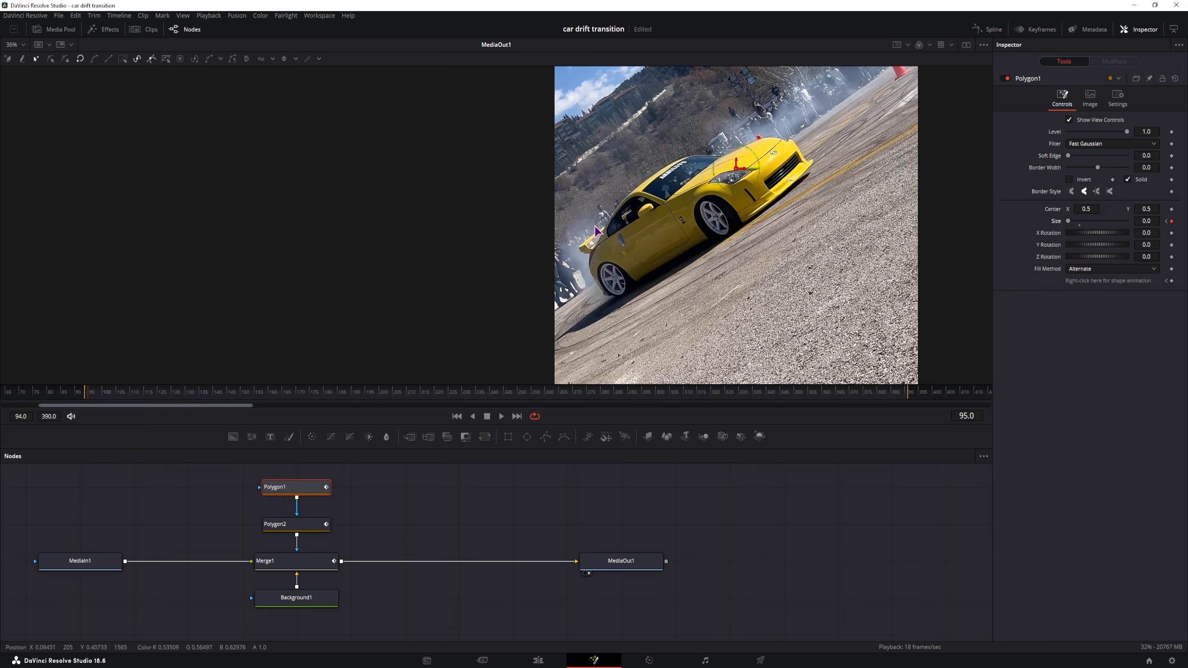
click(547, 518)
Compare the masked car at frame 94 with the frames after it, up to frame 99, and return to frame 94.
key(Left)
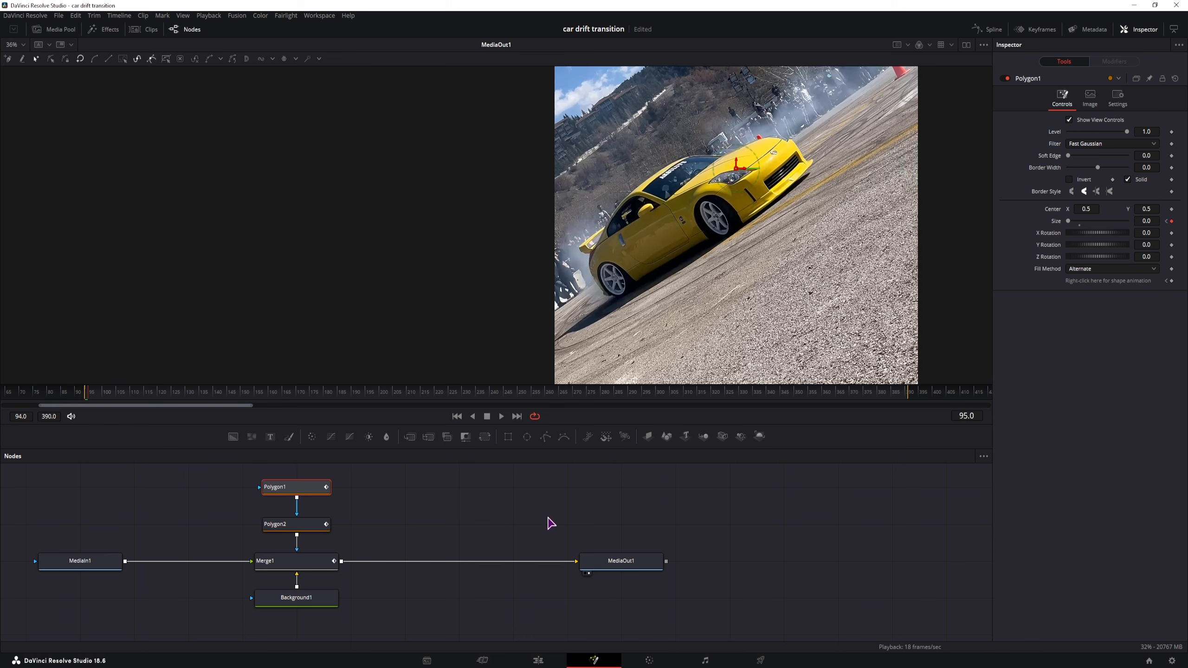
click(582, 520)
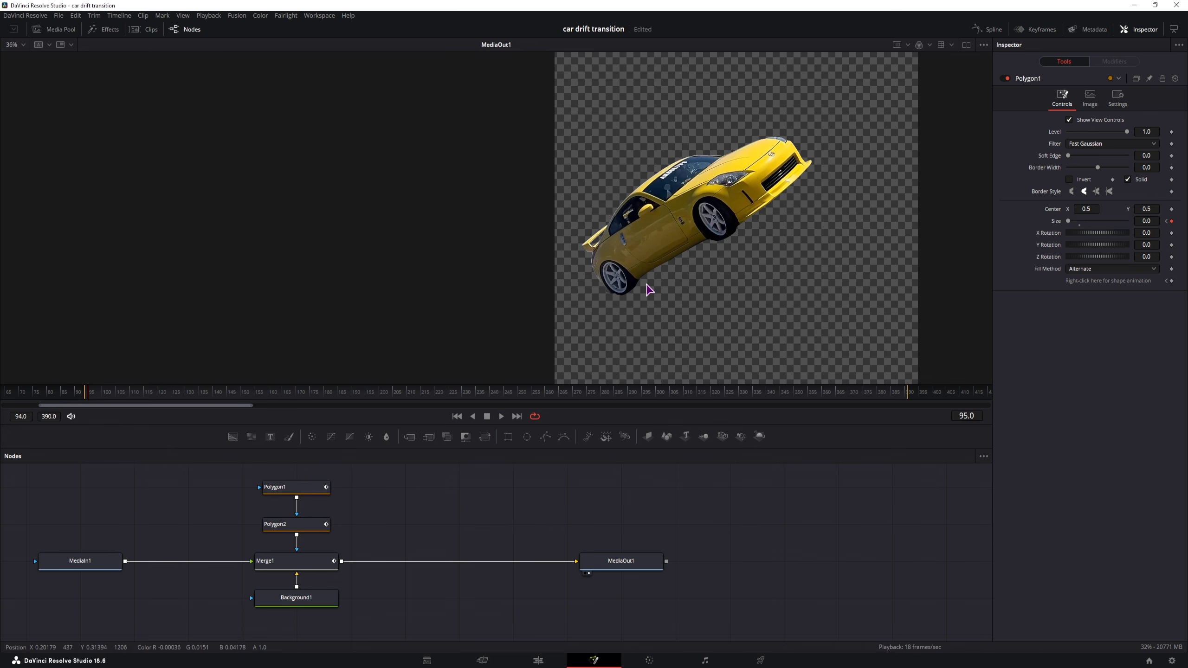
key(Right)
key(Right)
key(Right)
key(Right)
key(Right)
key(Right)
key(Right)
key(Right)
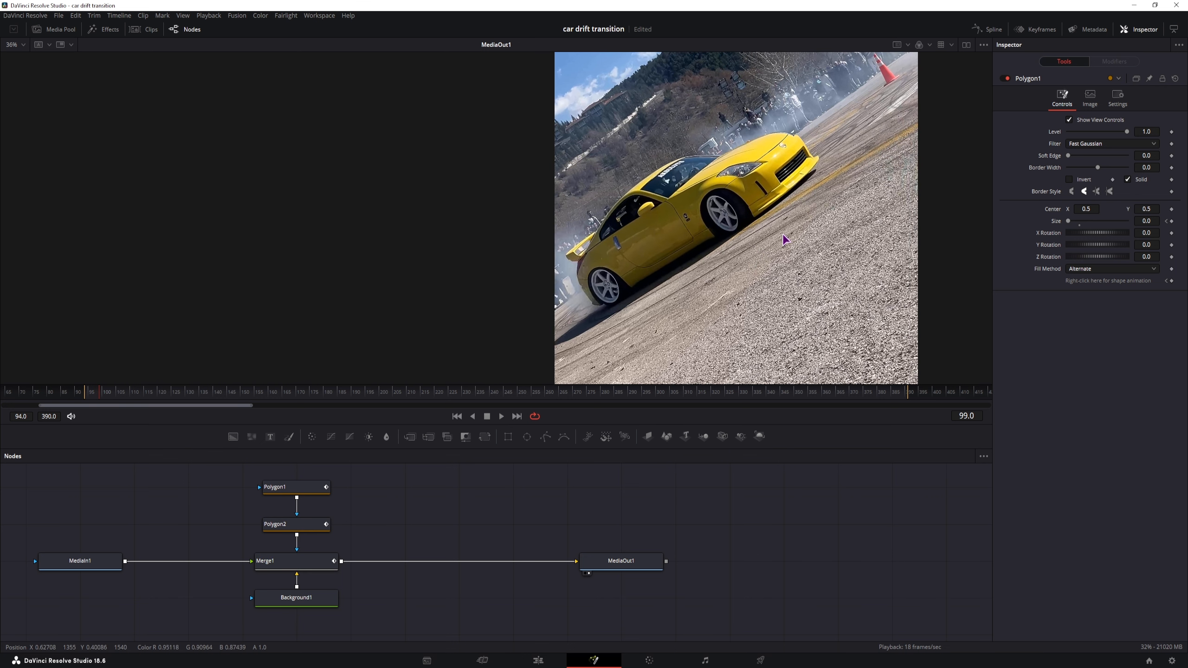
click(88, 395)
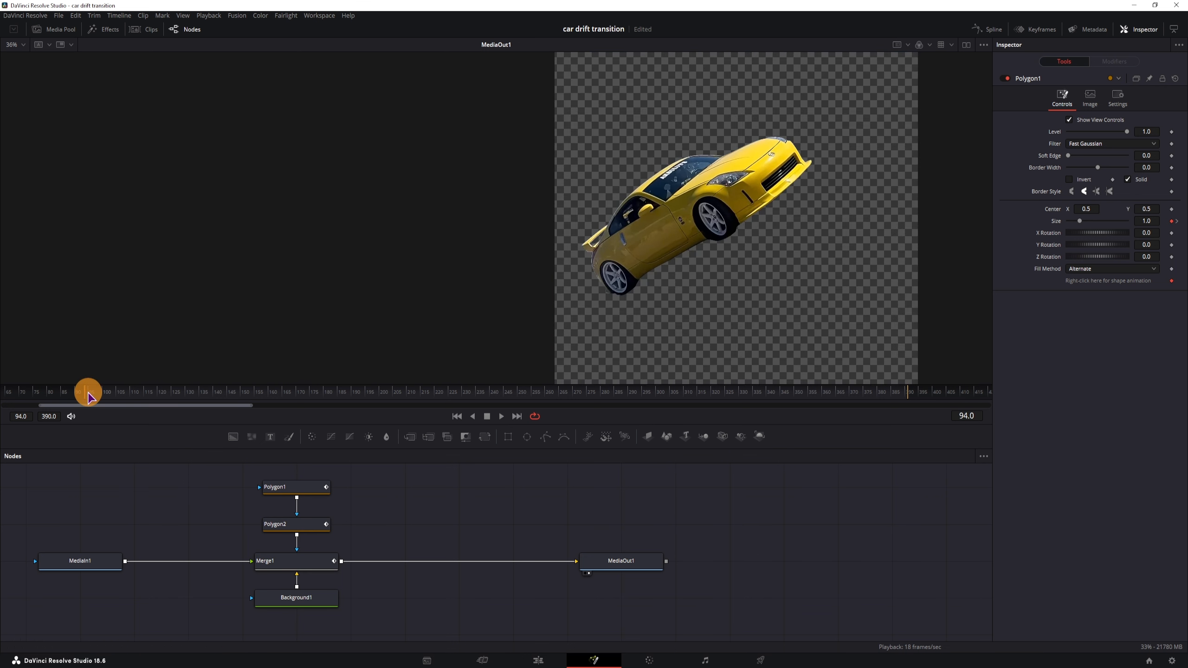
Switch to the edit timeline and check the cutout frame by frame from 00:00:01:20 to 00:00:02:00.
click(614, 519)
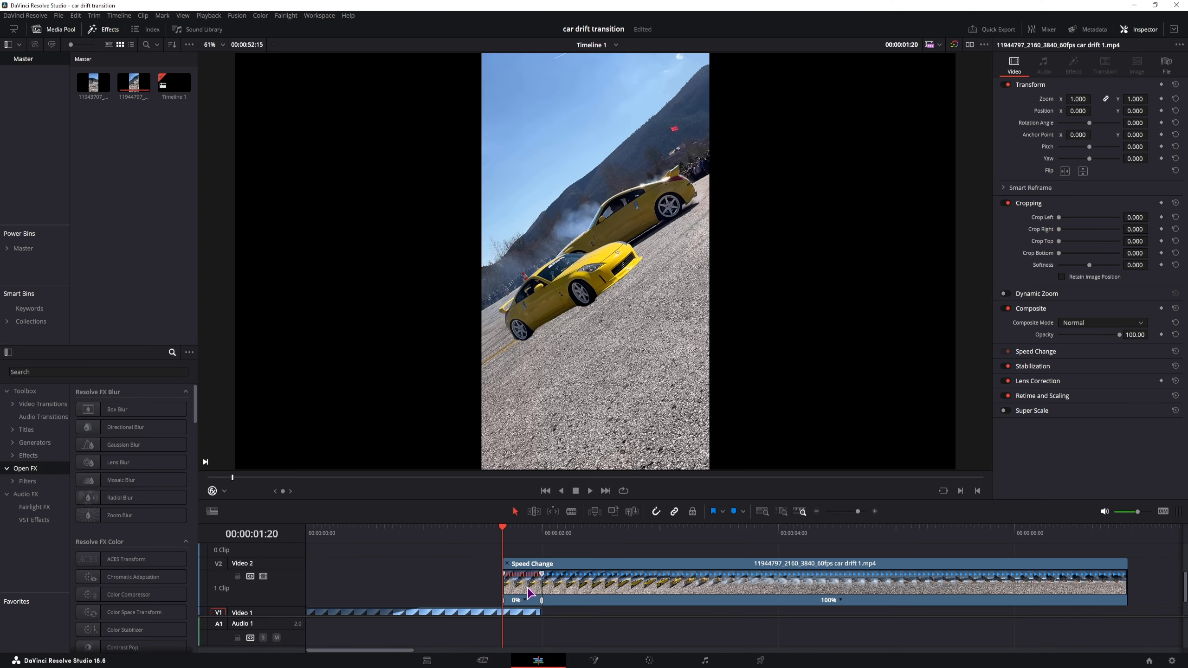
key(Right)
key(Right)
key(Right)
key(Right)
key(Right)
key(Right)
key(Right)
key(Right)
key(Right)
key(Right)
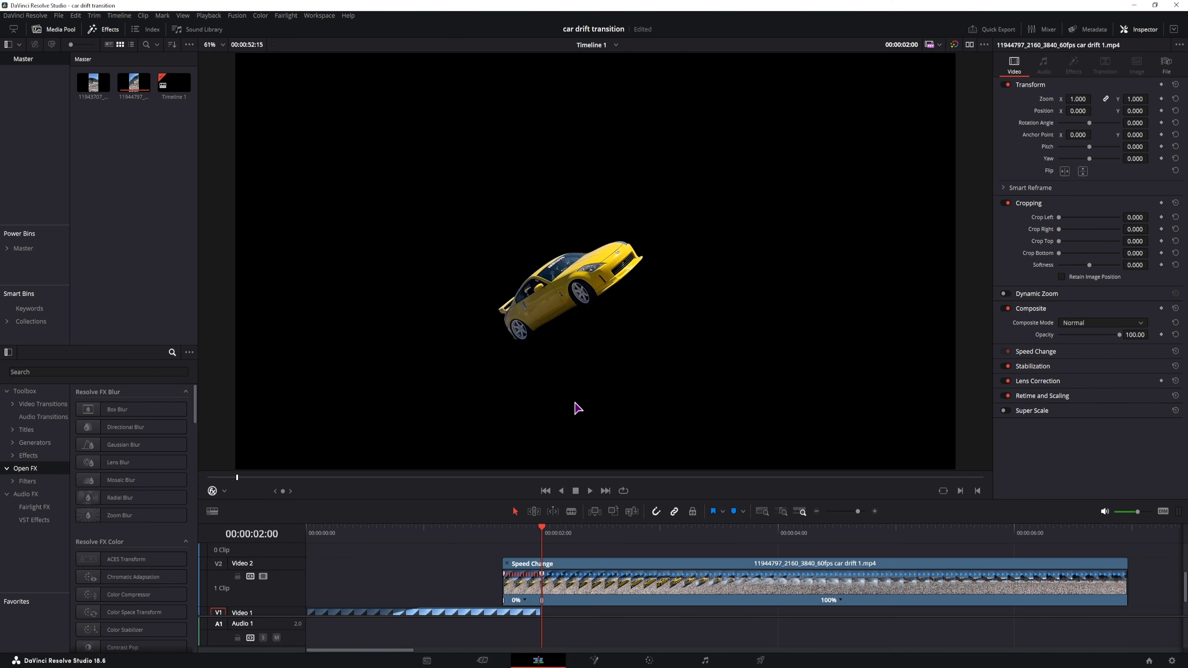
Try extending the Video 2 clip's 0% freeze section to almost 00:00:04:00, and bring its end back to 00:00:02:00.
key(Left)
drag(542, 575, 770, 575)
key(Right)
key(Right)
key(Right)
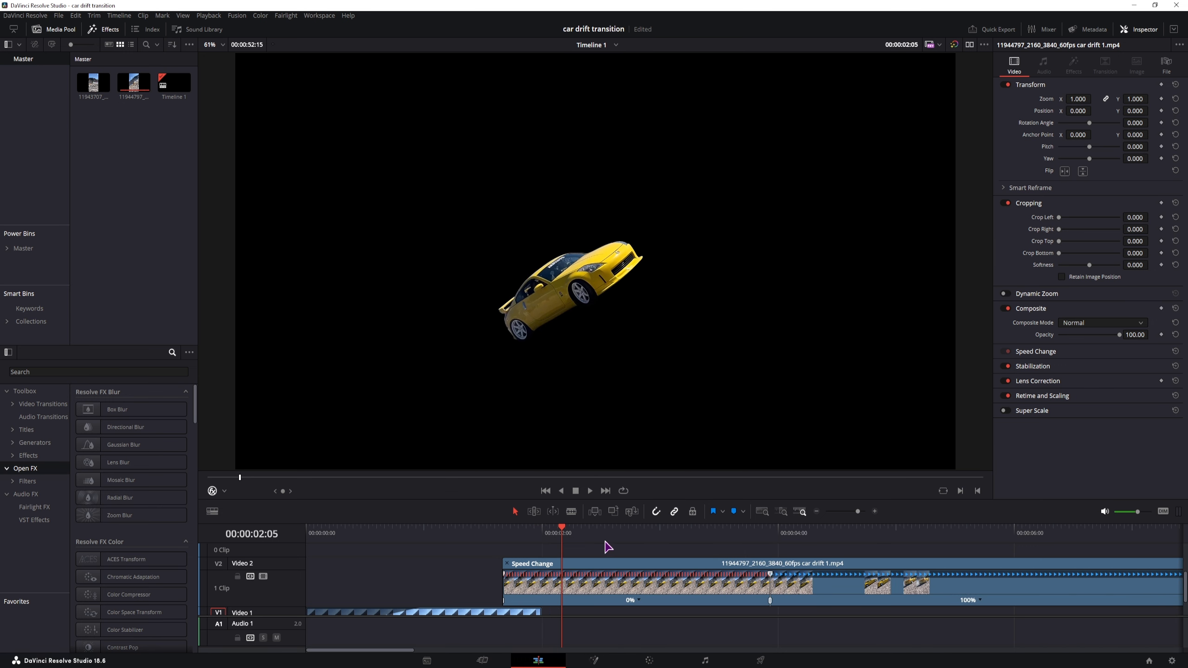
drag(634, 542, 542, 541)
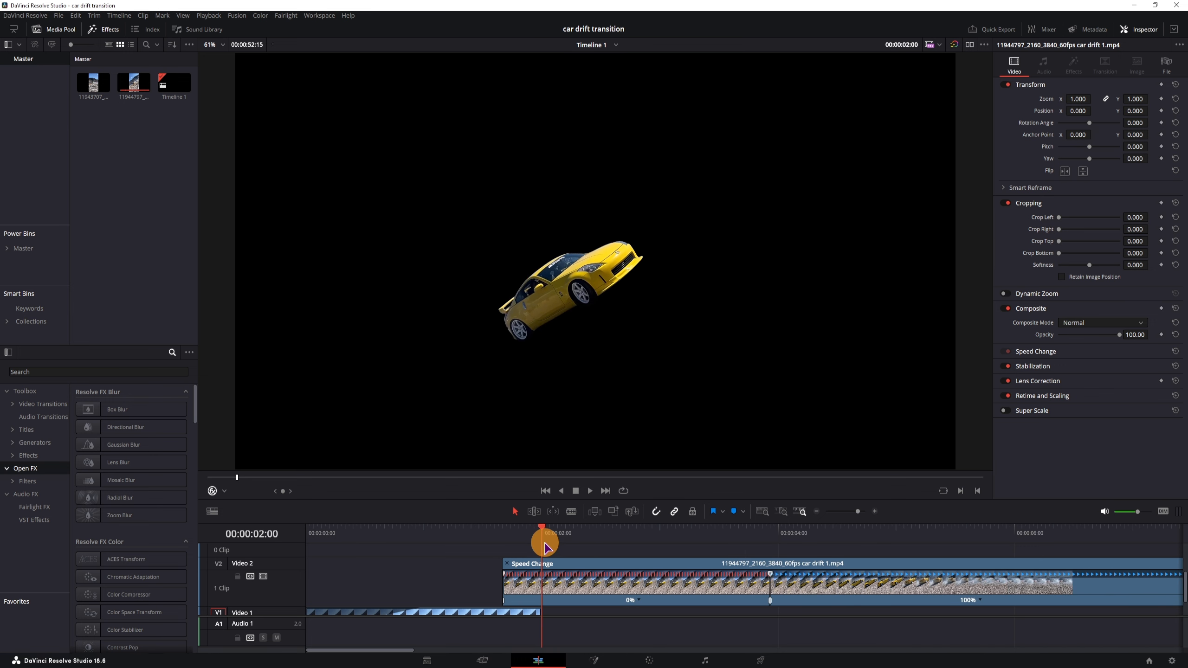
drag(770, 576, 541, 583)
Set the Zoom X and Y of the Video 1 clip to 4.000.
click(522, 574)
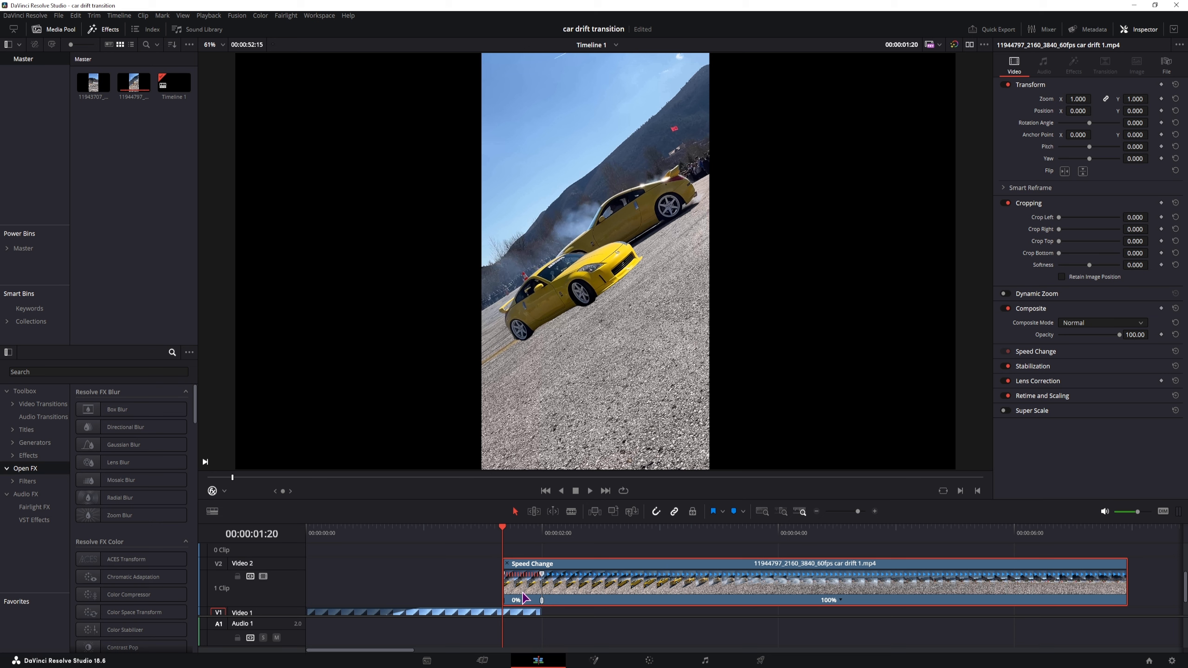
scroll(525, 614, down, 2)
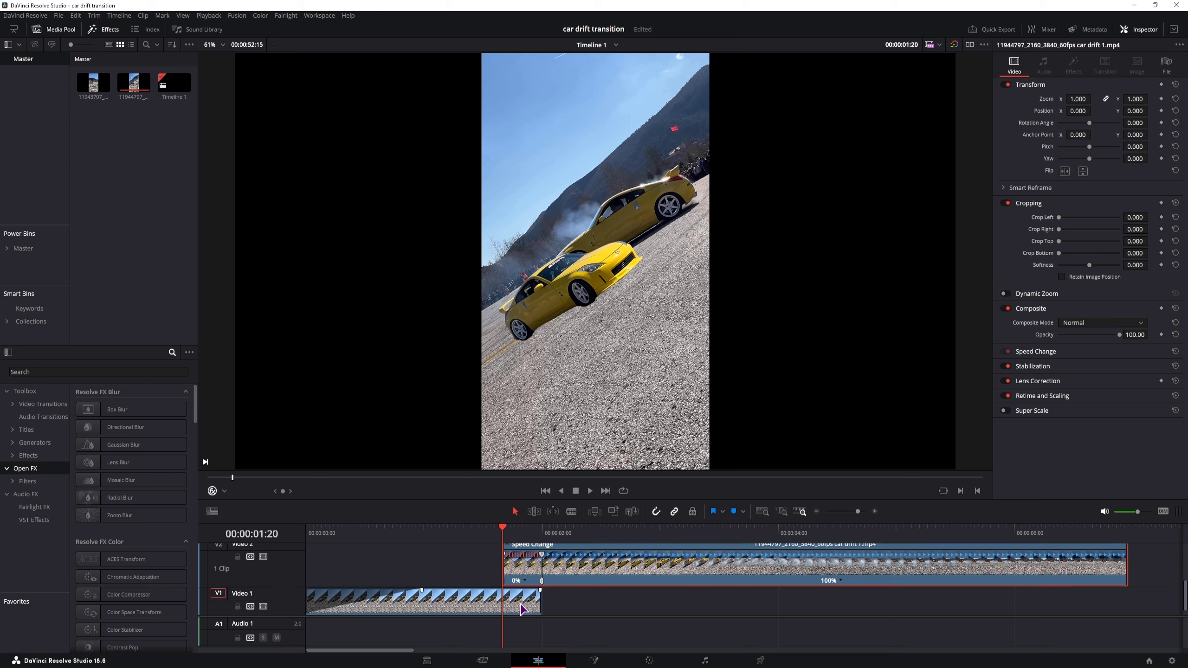
click(523, 609)
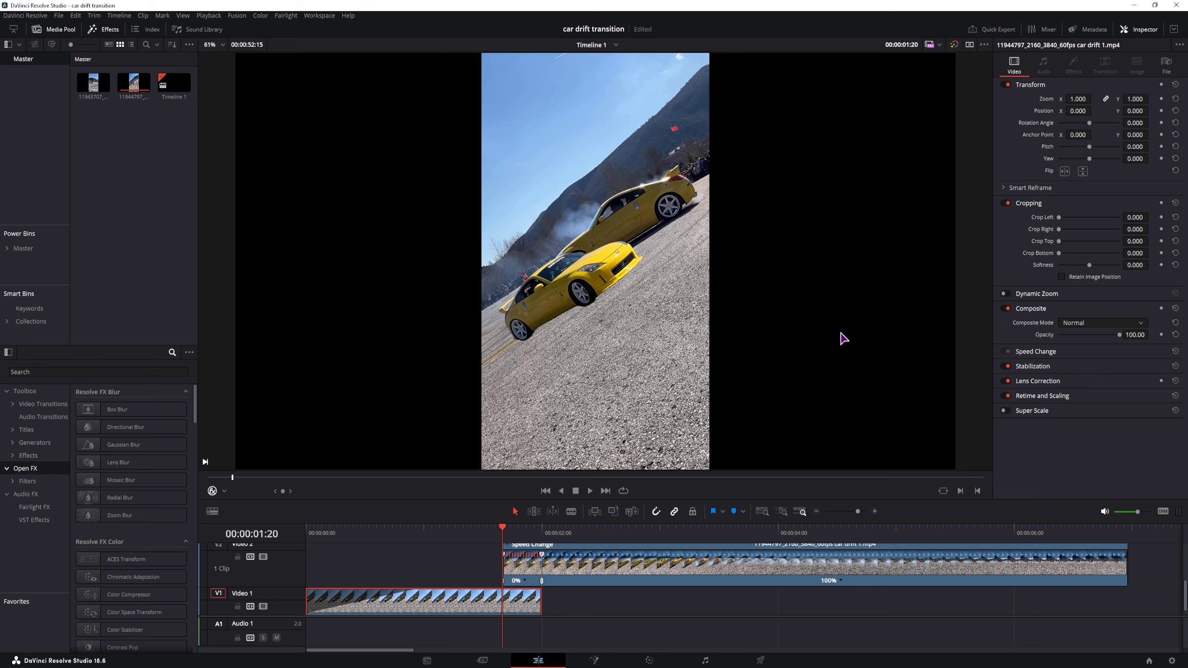
click(1078, 99)
text(4)
key(Return)
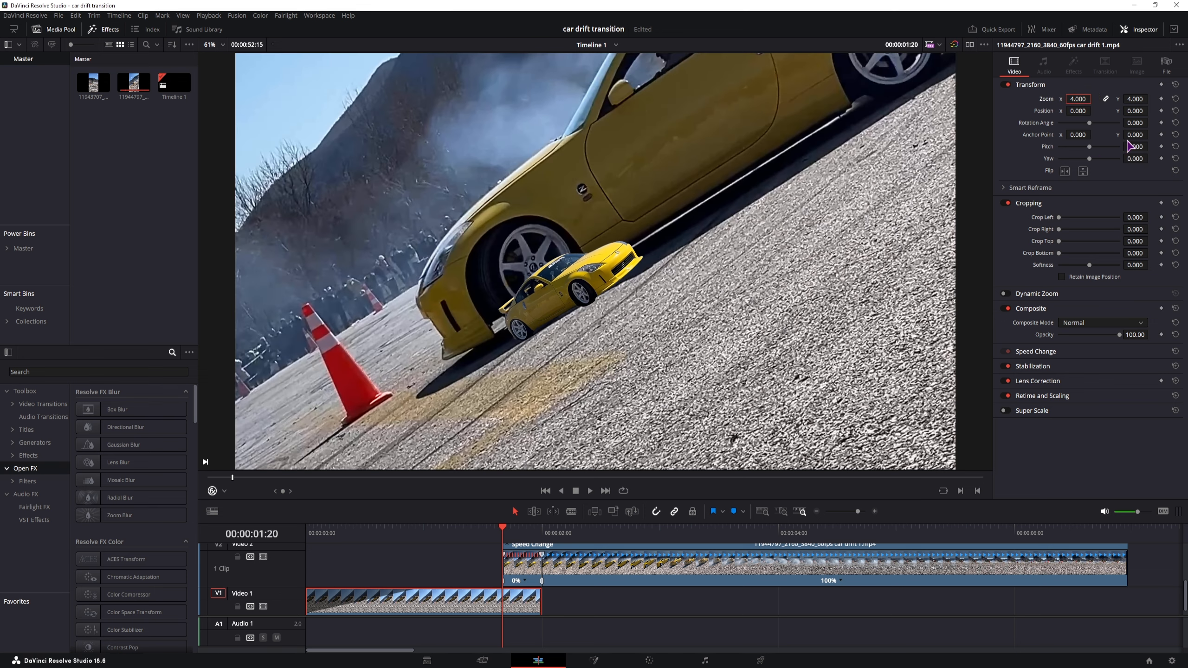
Set the Video 1 clip's Rotation Angle to -30 and reposition it with Position Y at -235, keeping the car and traffic cone in frame.
click(1141, 122)
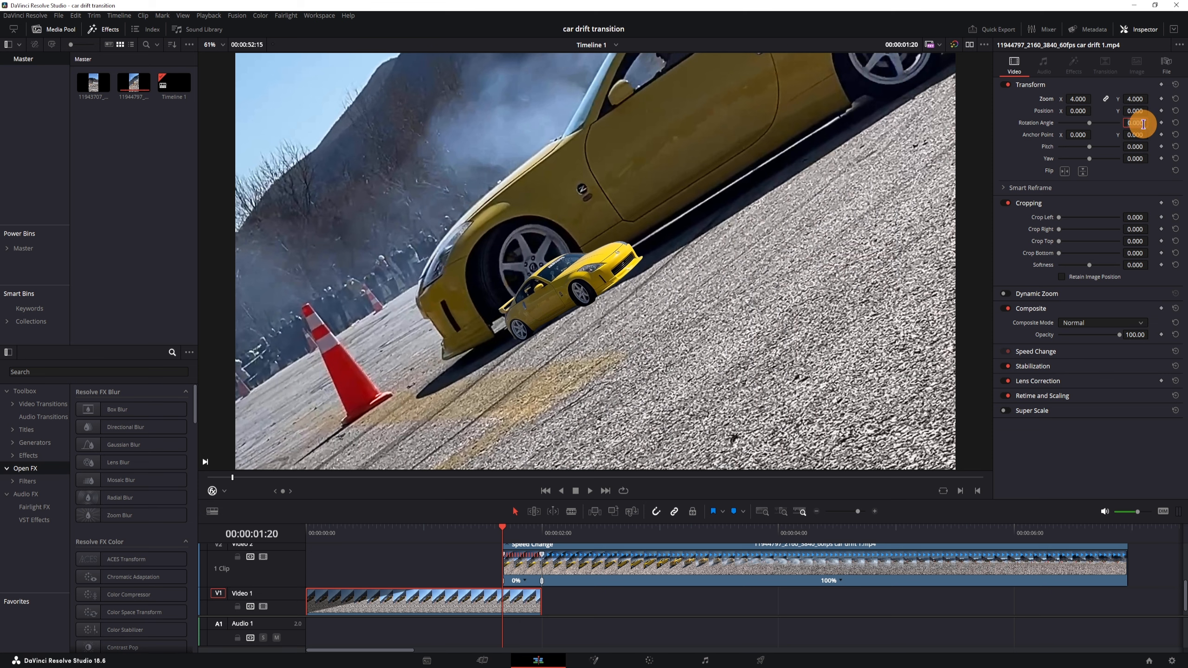
click(1143, 123)
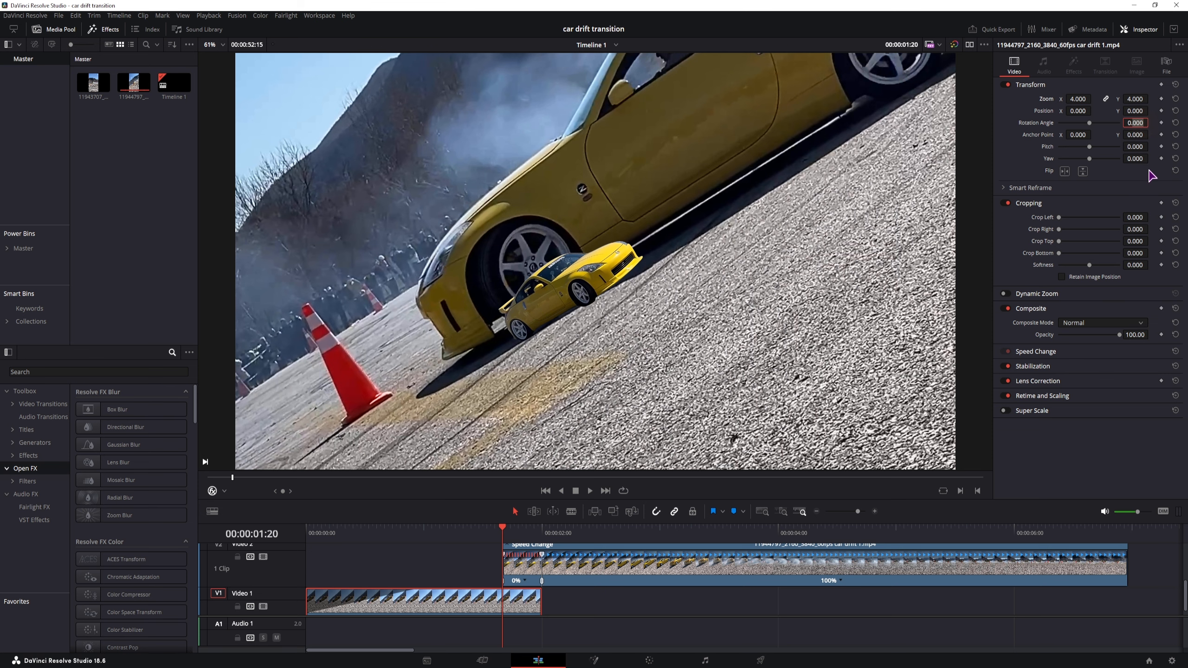
text(-30)
key(Return)
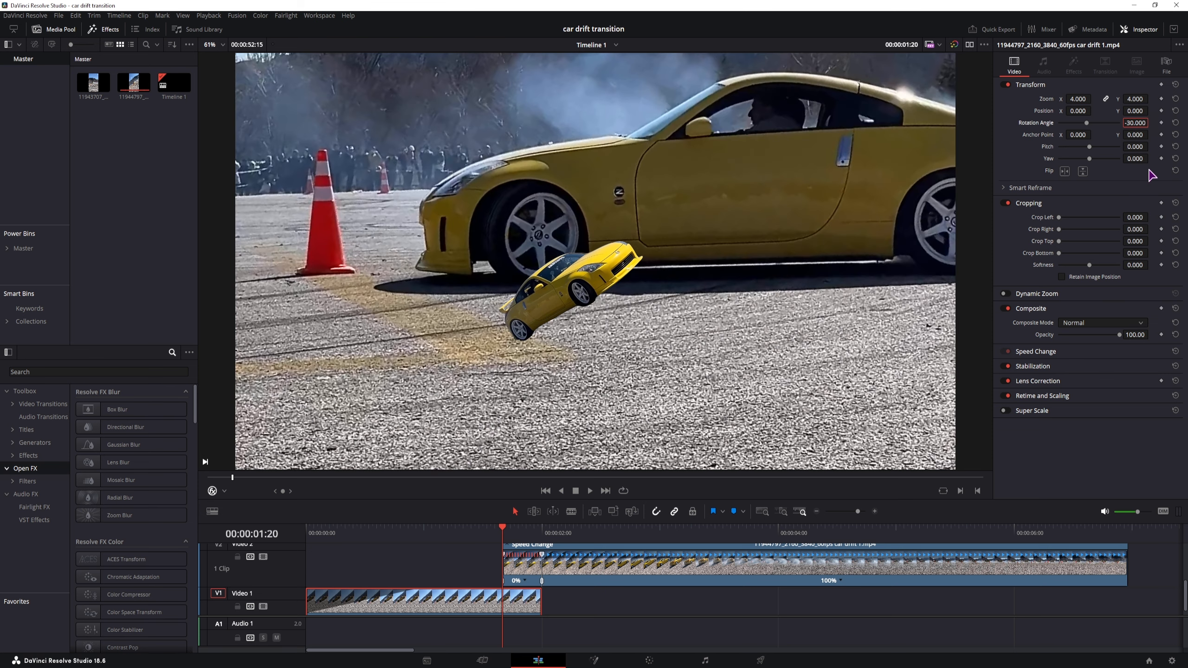
drag(1134, 111, 140, 196)
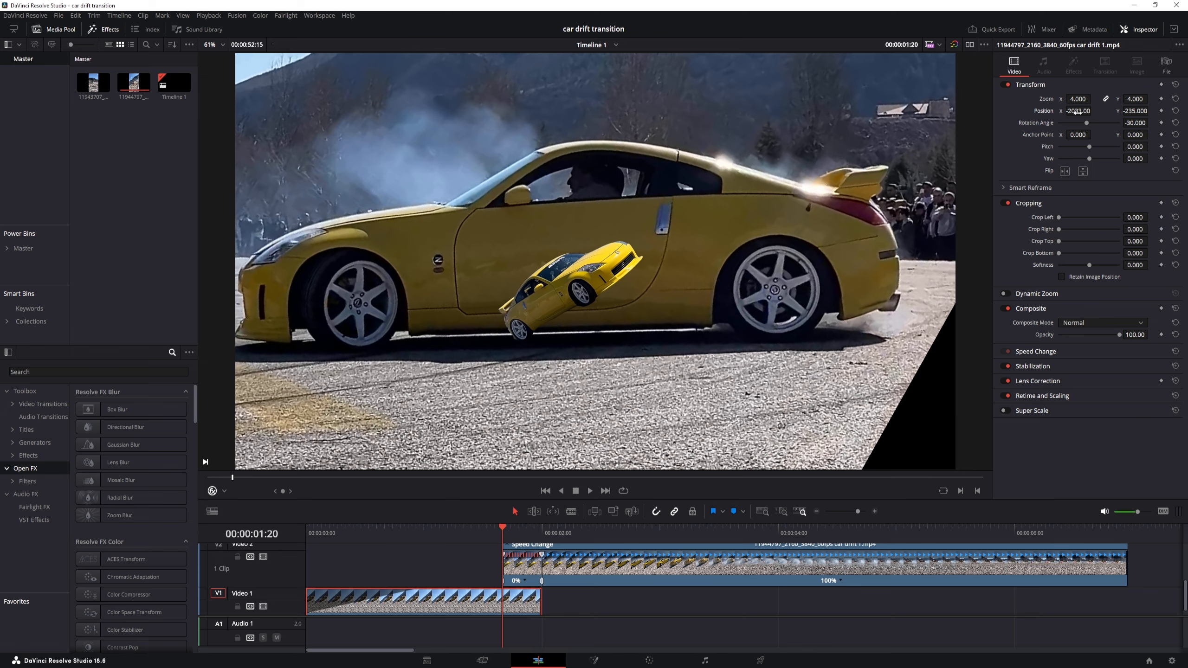
drag(1078, 111, 1063, 411)
Set the Video 2 cutout clip's Zoom to 4.000 and its Rotation Angle to -30.
click(599, 568)
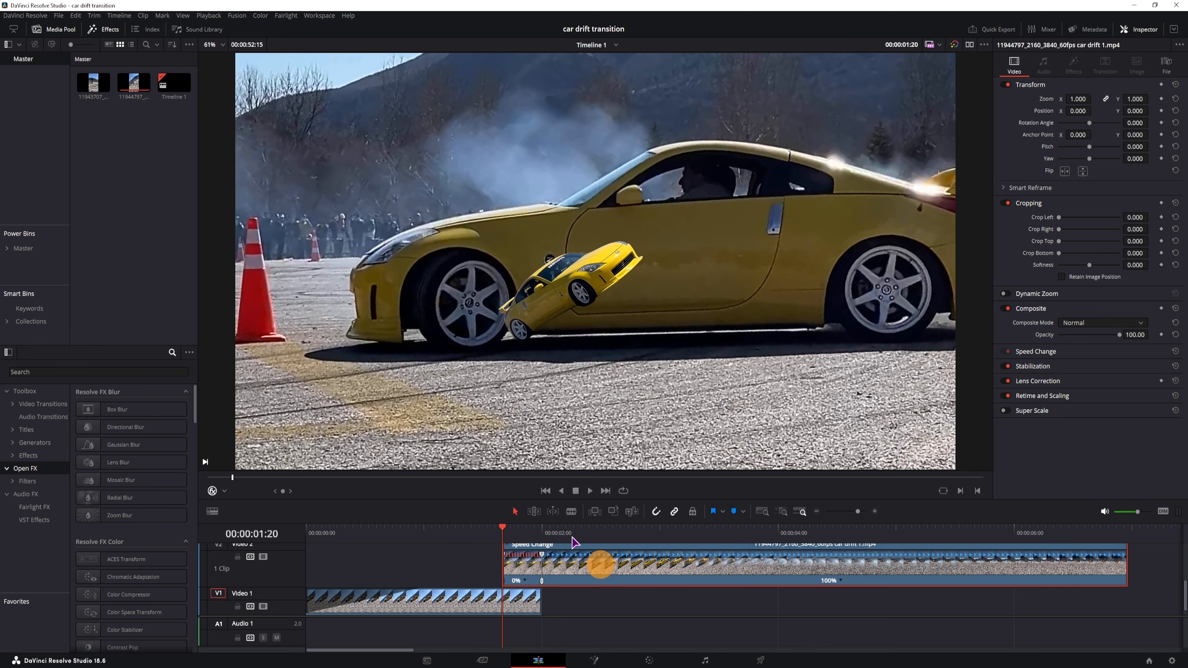
click(1078, 99)
text(4)
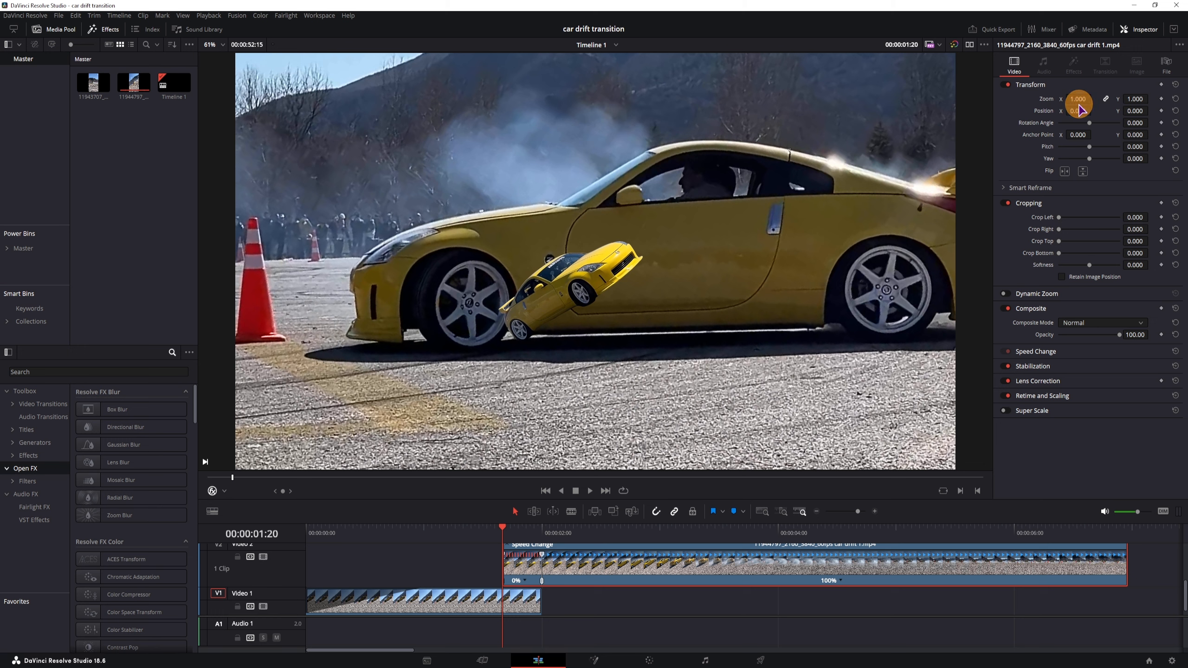
key(Return)
click(1140, 123)
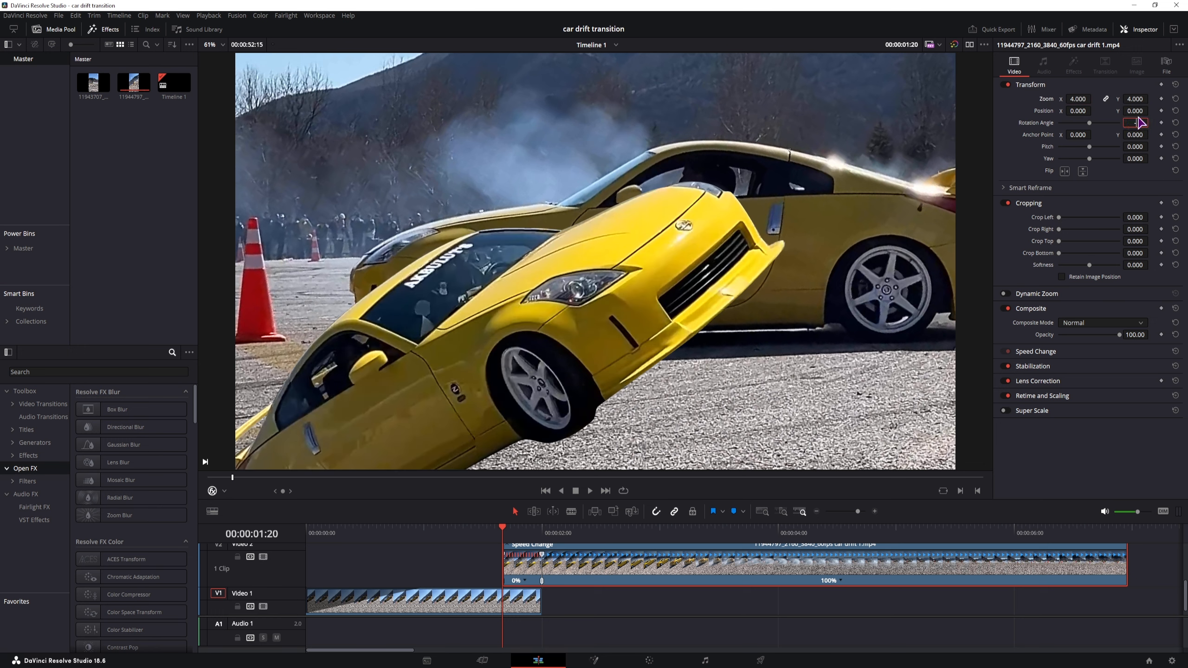
key(Return)
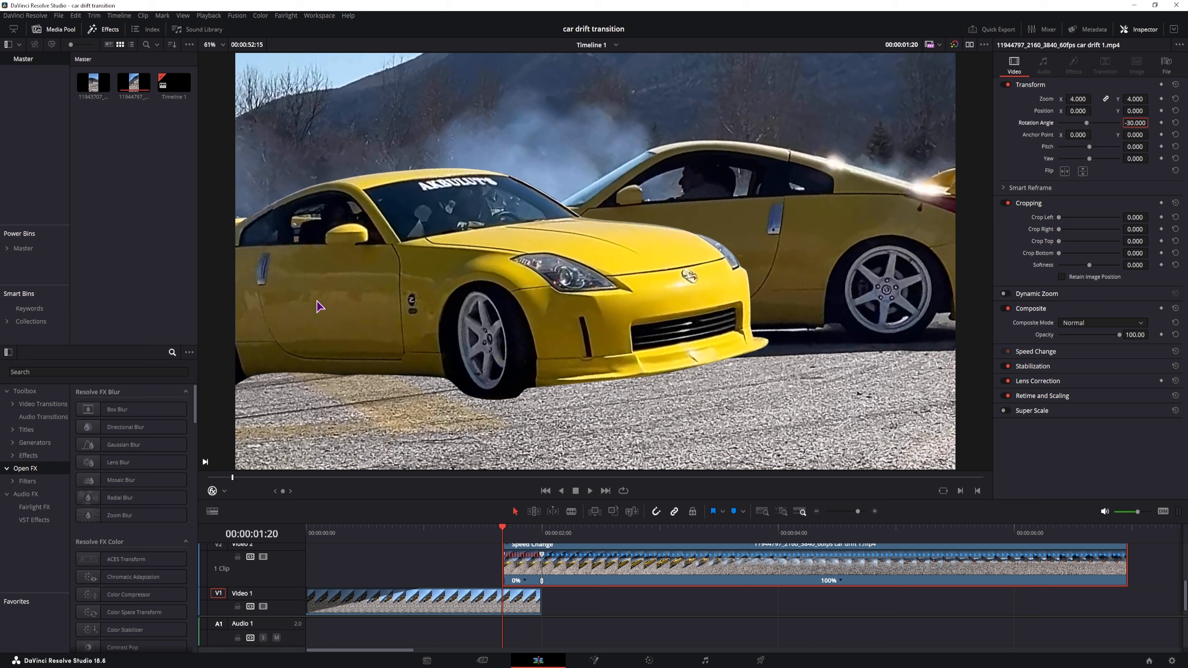
Keyframe the Video 2 clip's Position at 00:00:02:00 with X at 1694 and Y at 93.
drag(1077, 111, 212, 305)
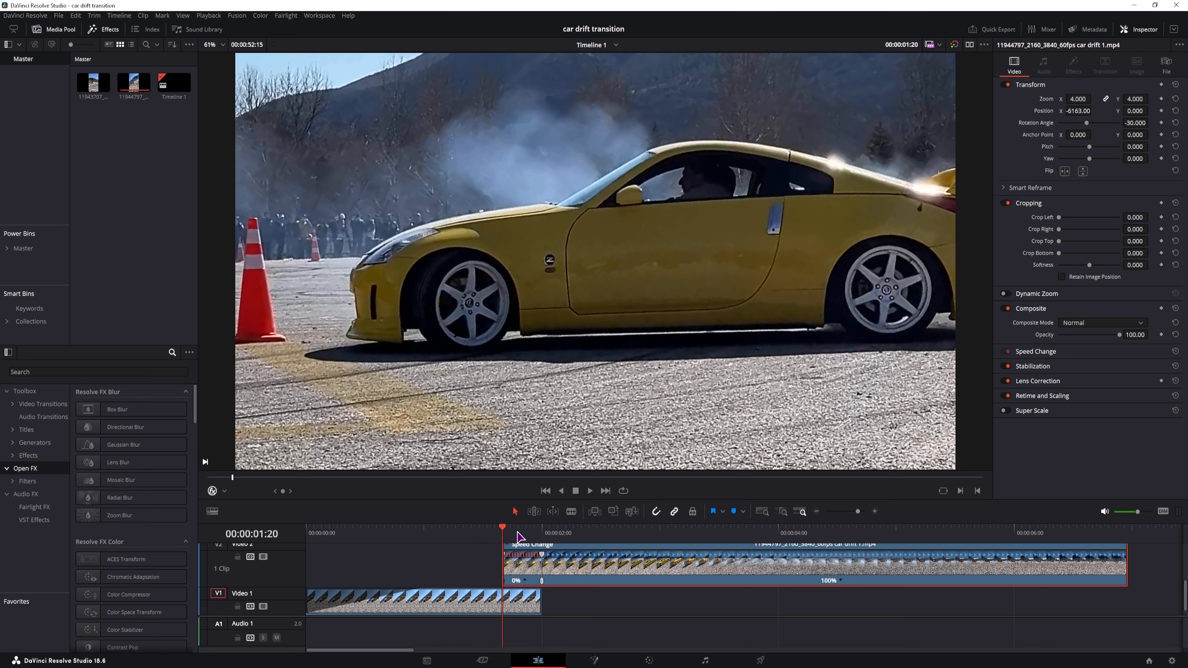
click(541, 531)
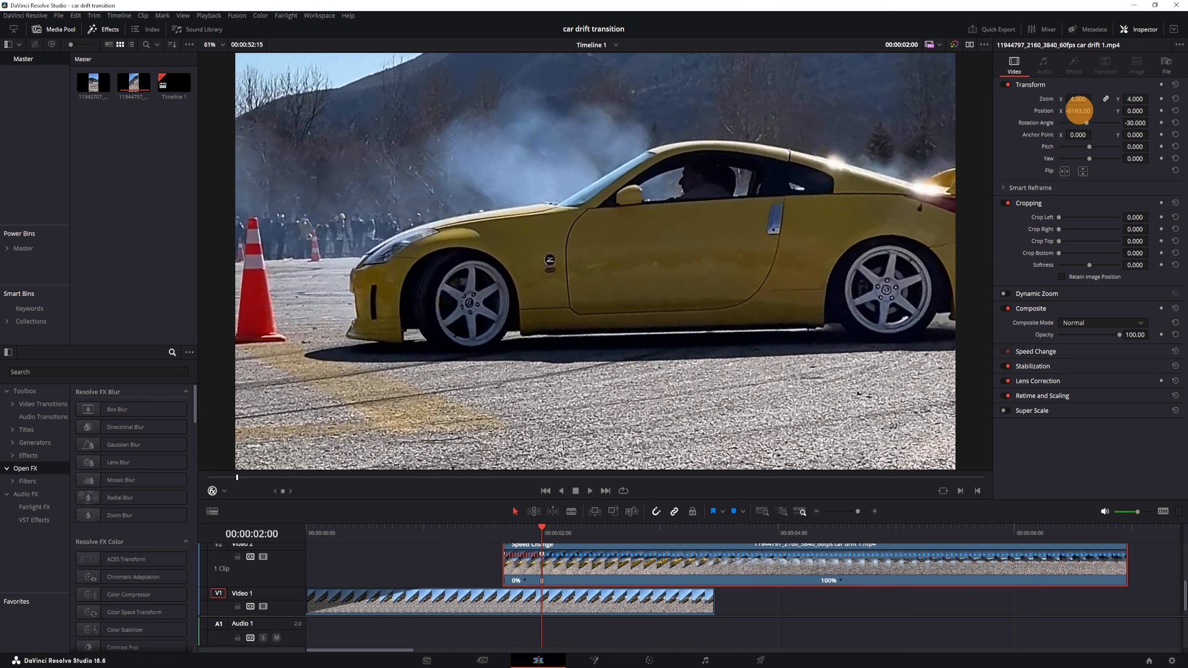
drag(1079, 111, 594, 344)
drag(1078, 111, 1079, 161)
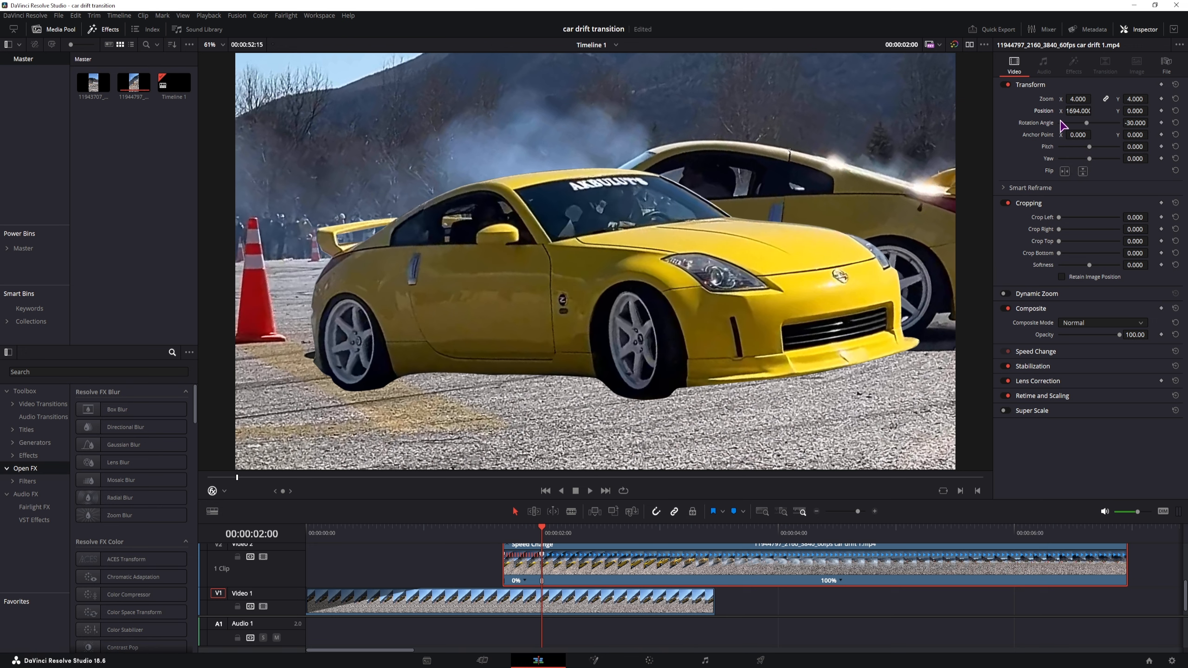
click(1161, 110)
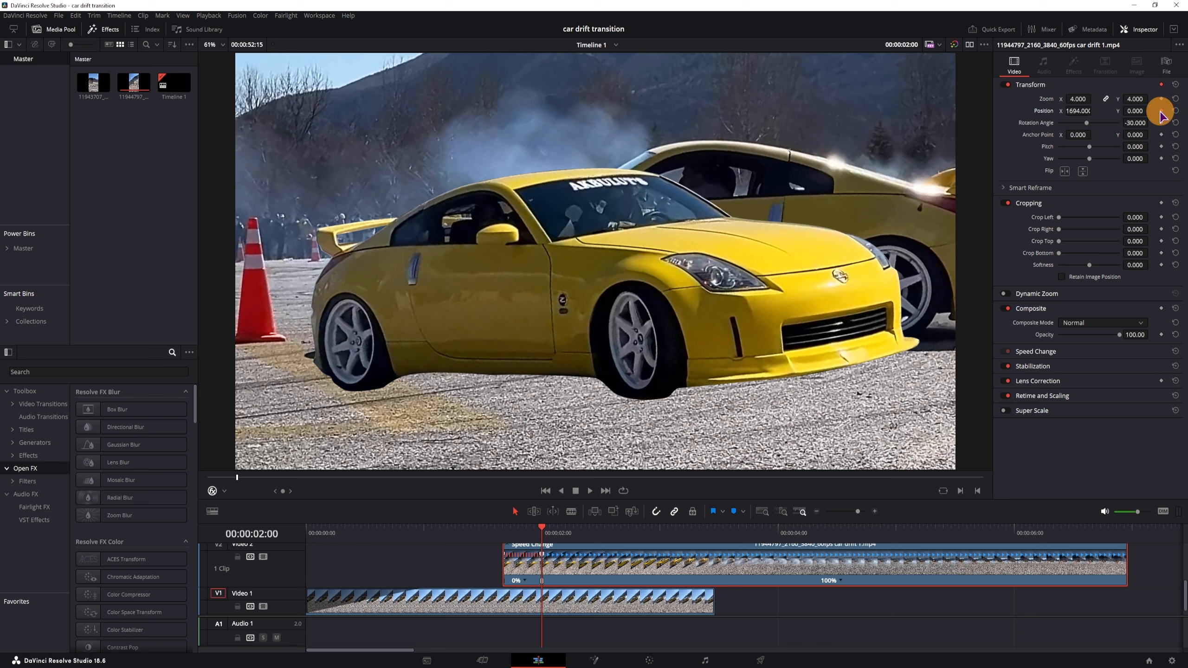
drag(1132, 111, 588, 349)
At 00:00:01:20, shift the Video 2 clip's Position X until the cutout car is out of frame, and play the slide-in.
click(504, 532)
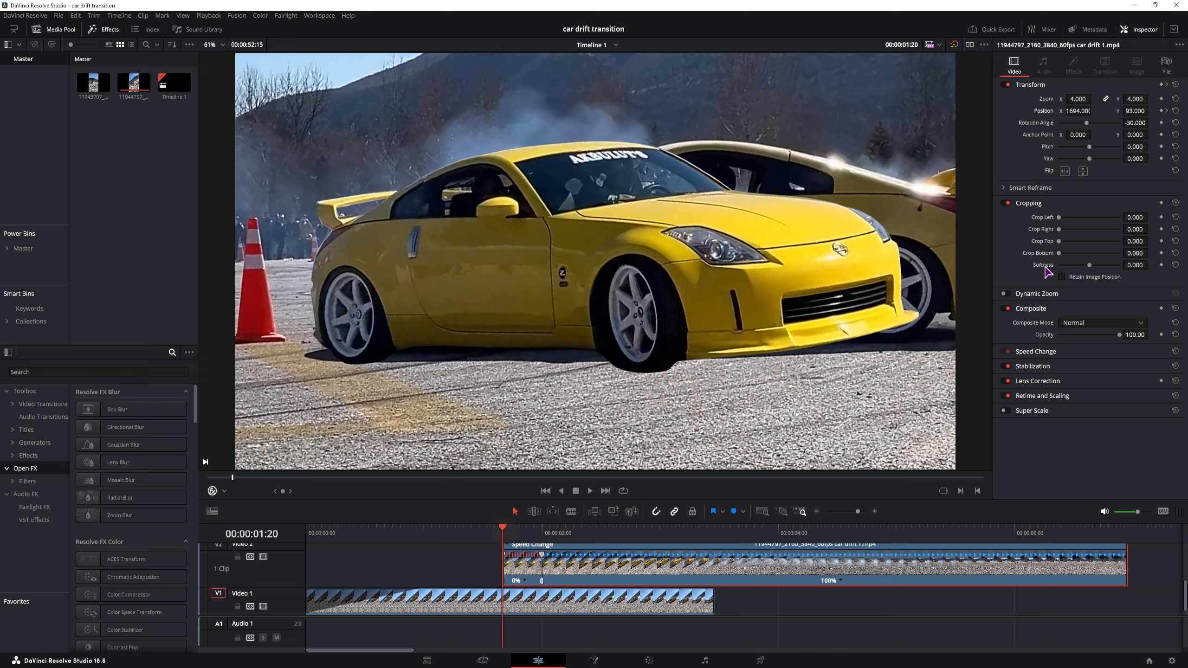
drag(1078, 111, 483, 313)
key(space)
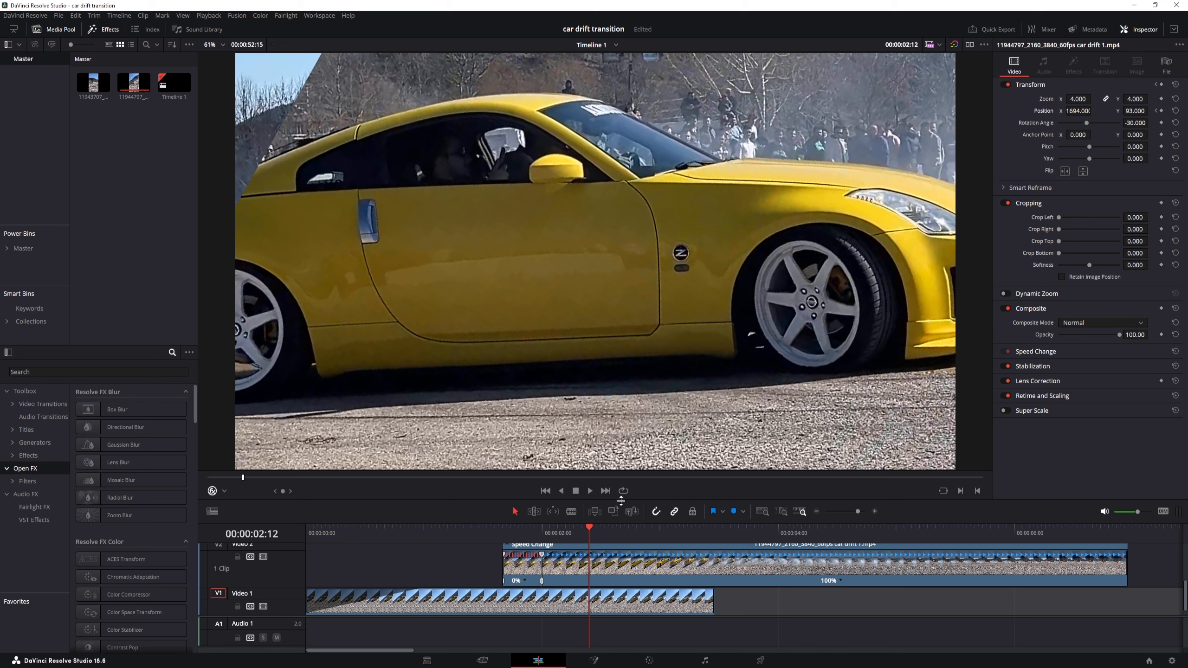
At 00:00:02:06, set the Video 2 clip's Position X to 599.
click(543, 531)
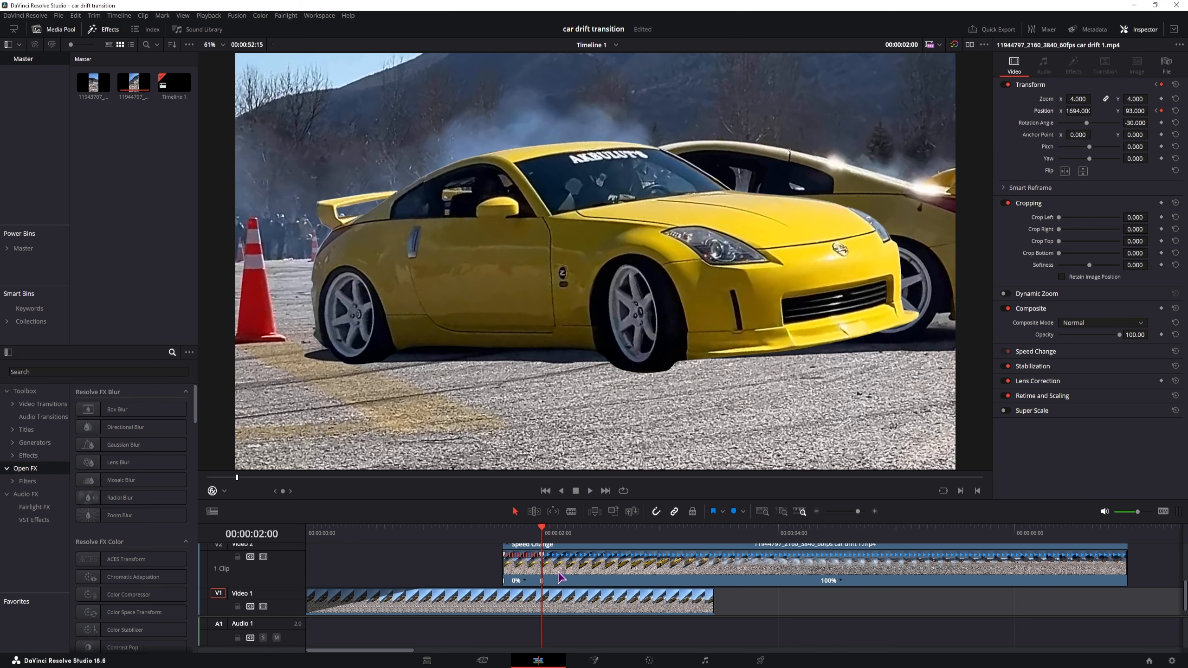
click(561, 578)
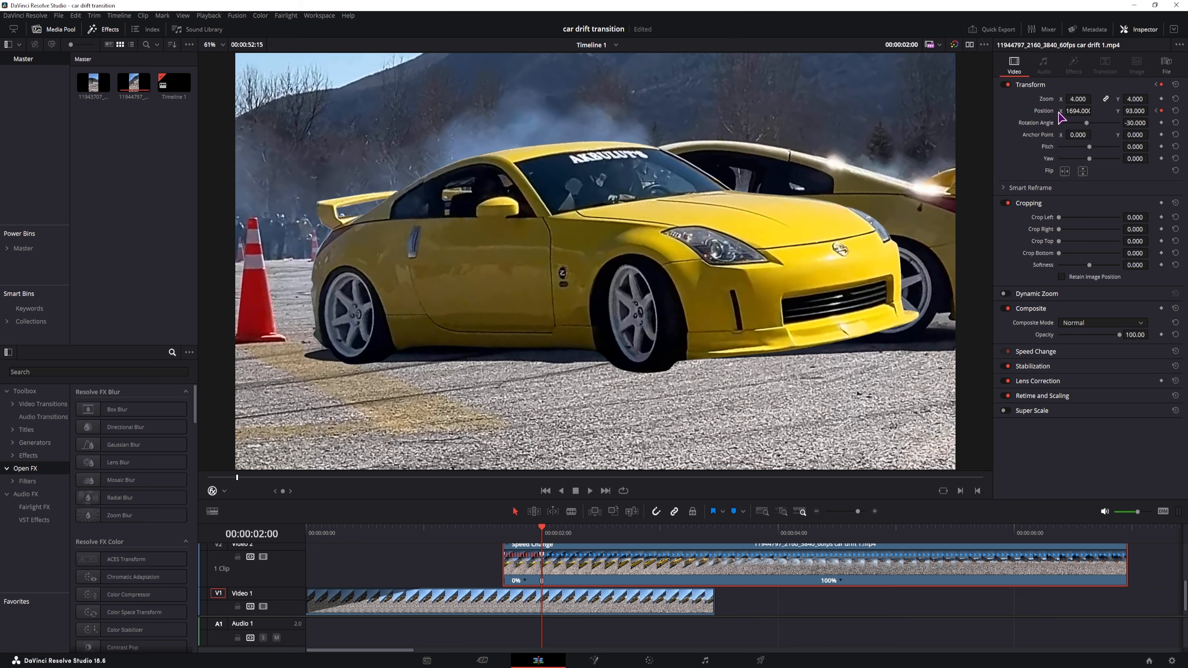
key(Right)
key(Right)
key(Right)
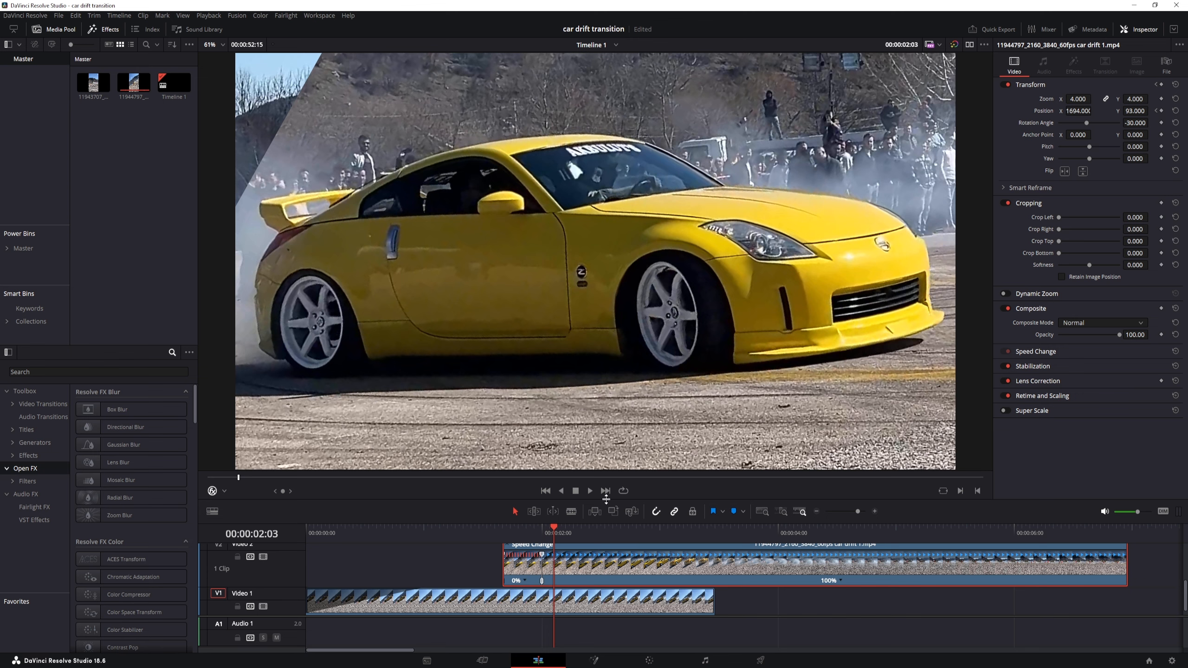
key(Right)
key(Right)
key(Right)
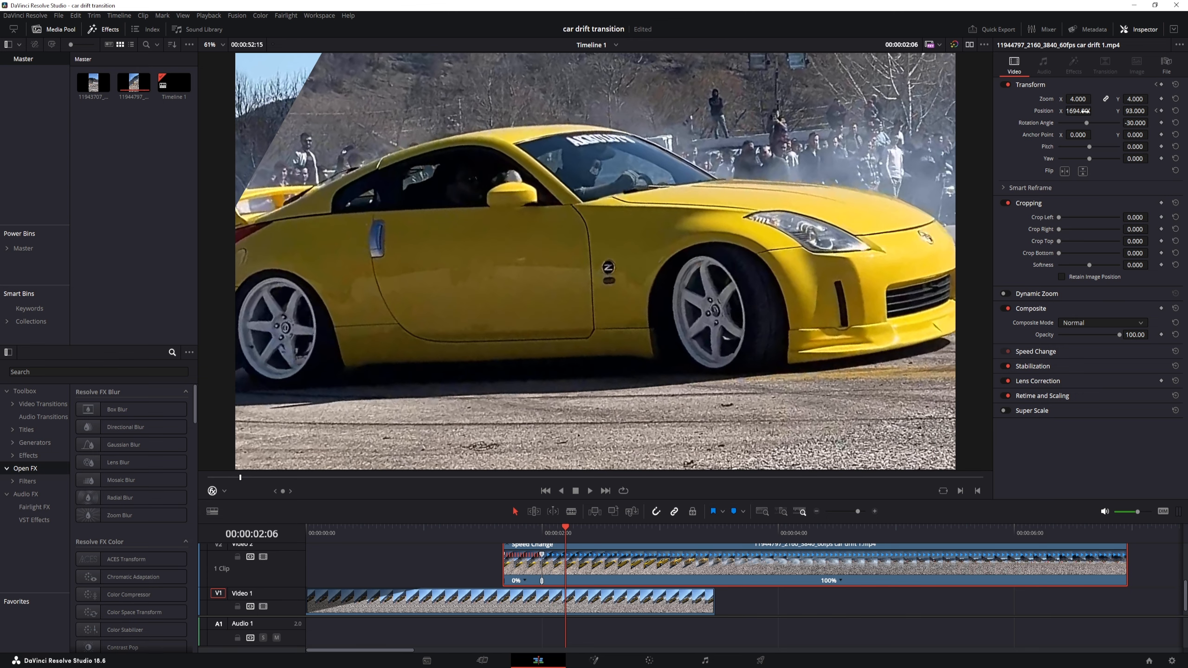
drag(1078, 111, 576, 114)
Play the timeline from its start to review the drift transition.
drag(308, 532, 291, 534)
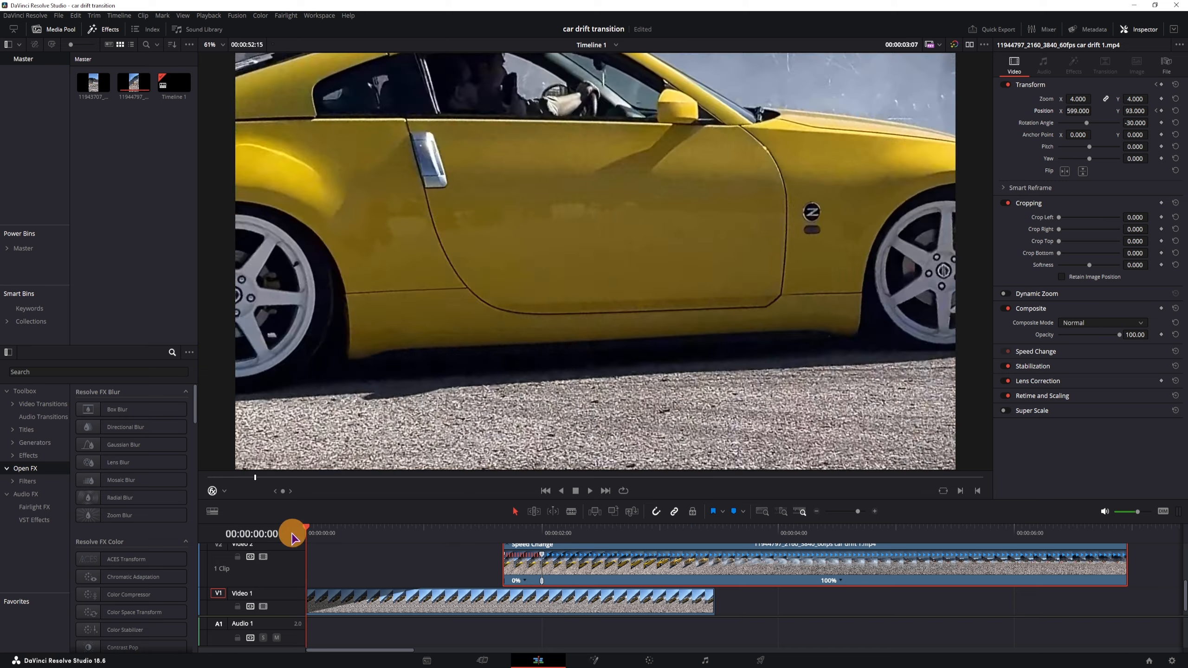
key(space)
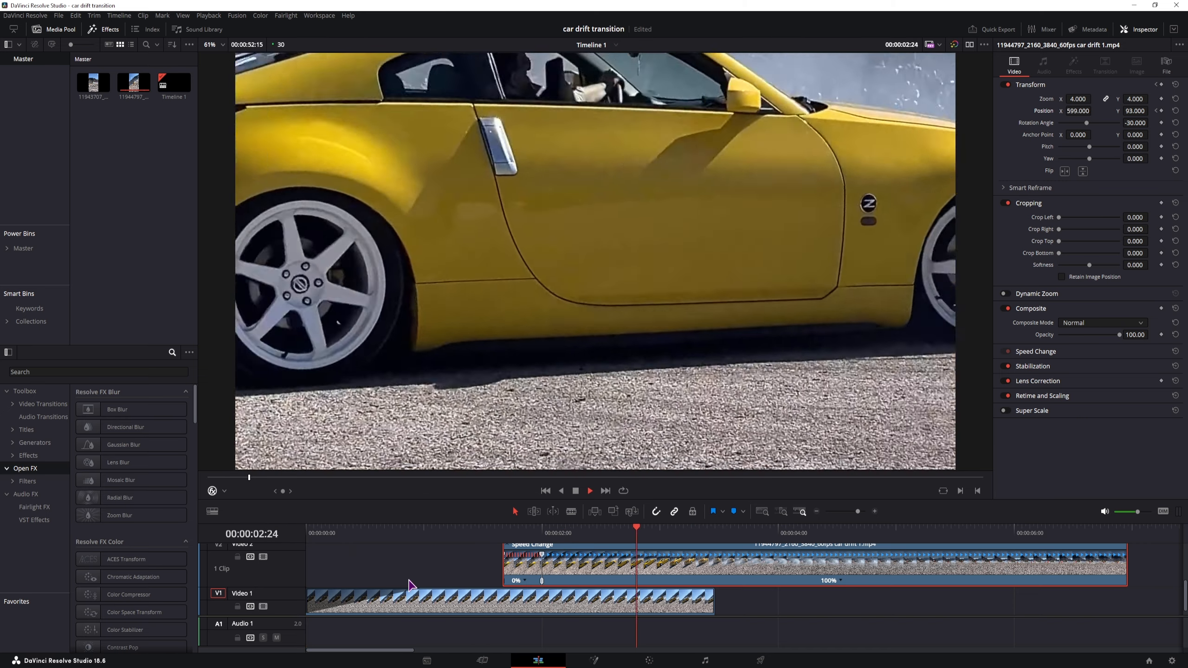
click(308, 538)
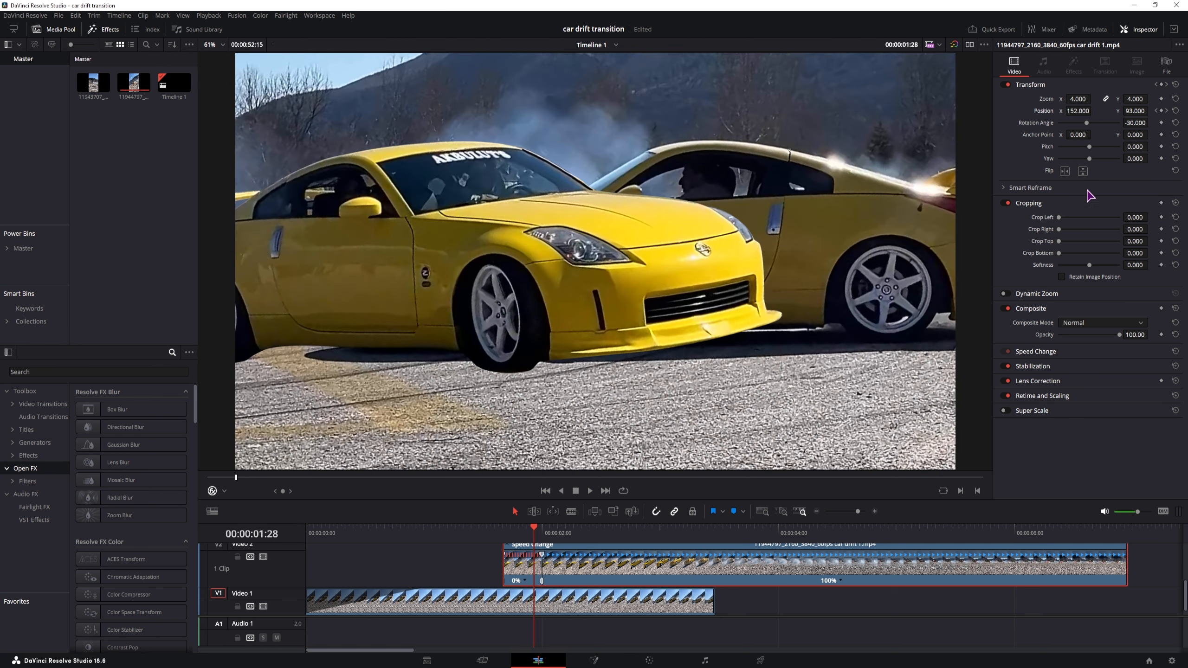
Keyframe the Video 2 clip's Zoom at 00:00:01:28, enlarge it slightly at 00:00:02:00, and bring it to 4.010 at 00:00:02:02.
click(1161, 99)
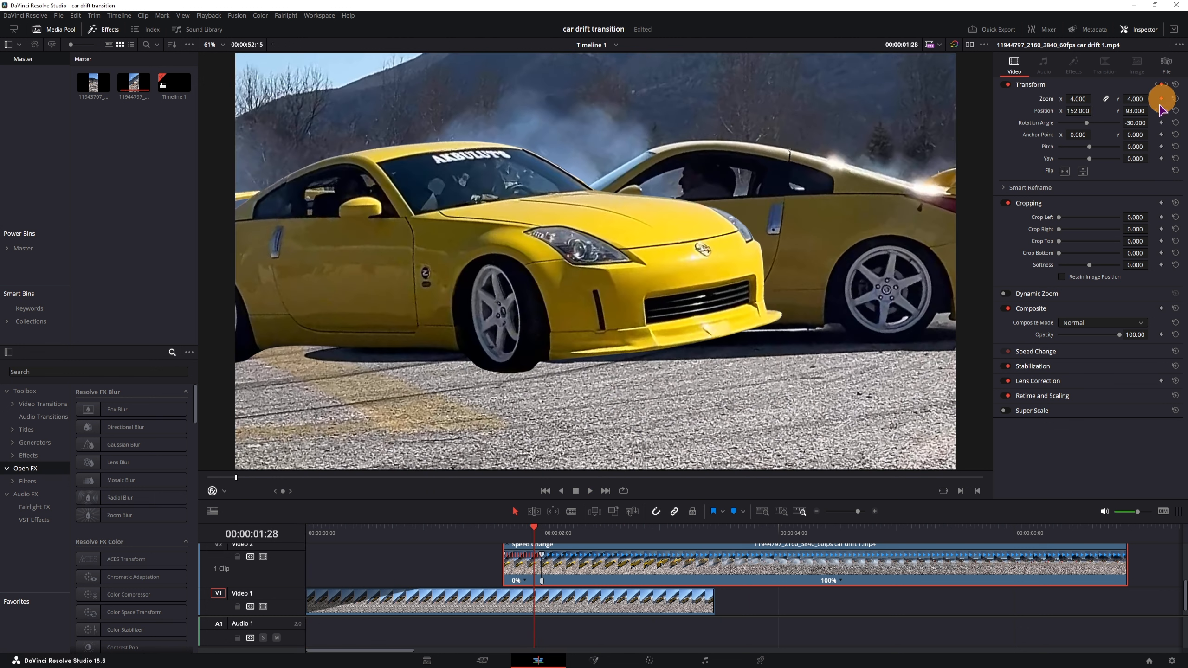
key(Right)
key(Right)
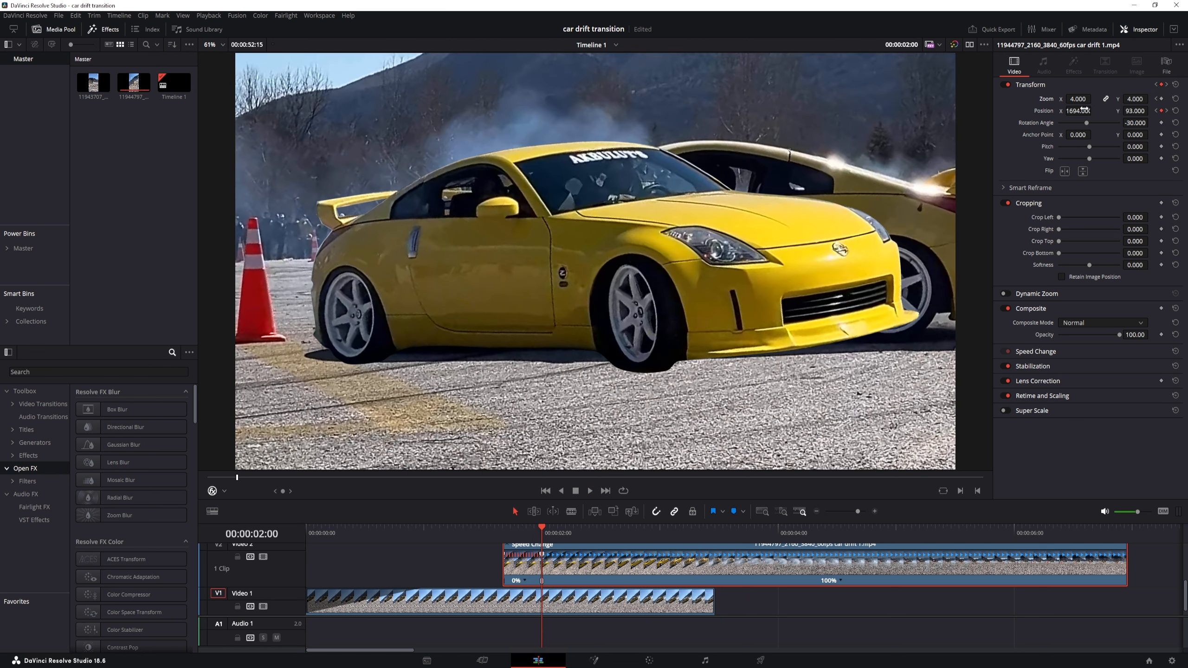
mouse_move(1079, 100)
mouse_down()
mouse_move(1095, 98)
mouse_move(1069, 99)
mouse_up()
key(Right)
key(Right)
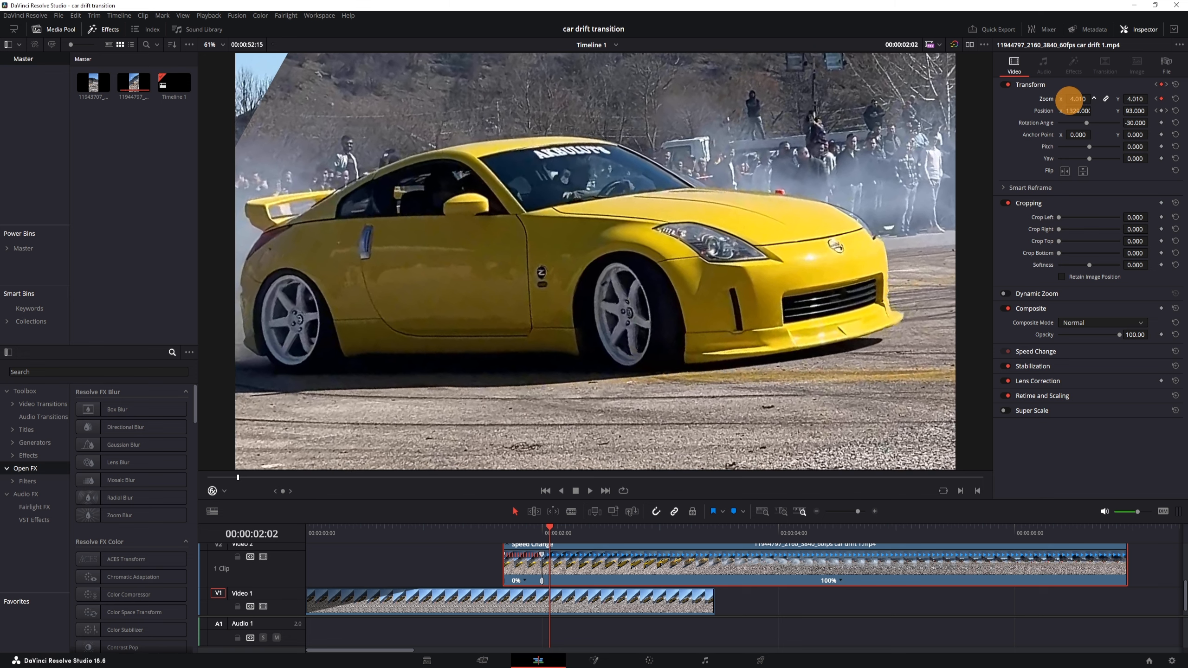
Play the timeline from near its start to review the zoom during the drift transition.
click(363, 537)
key(space)
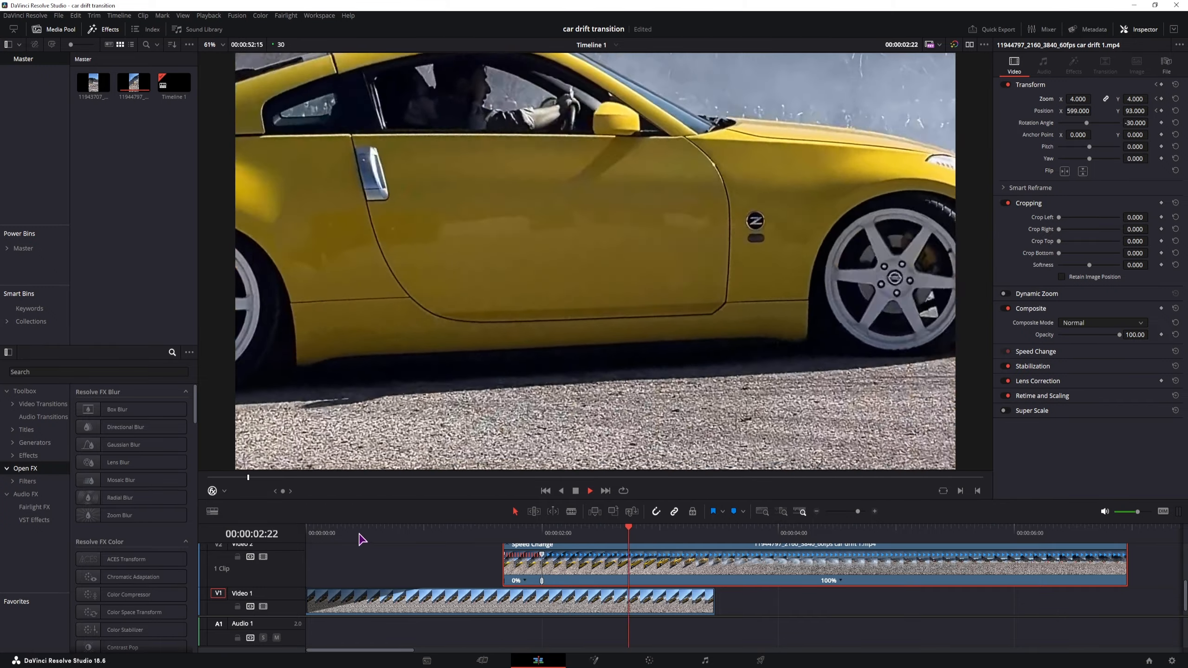
key(space)
Trim the end of the Video 1 clip under the transition back to 00:00:02:06.
click(500, 534)
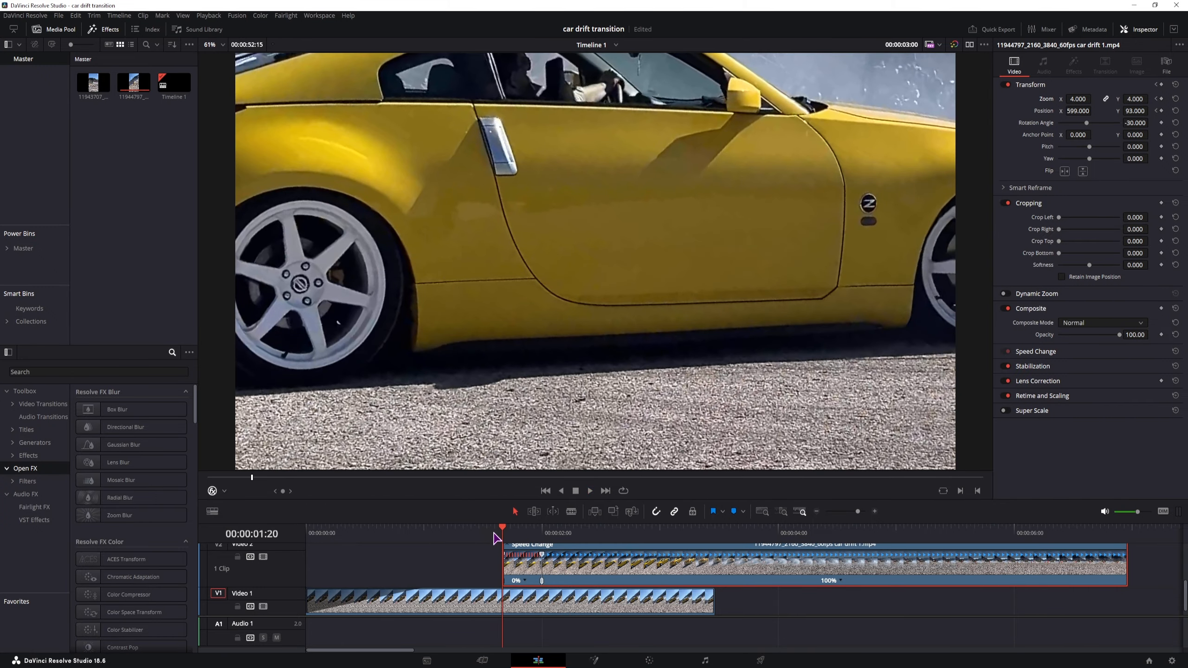
scroll(575, 573, up, 2)
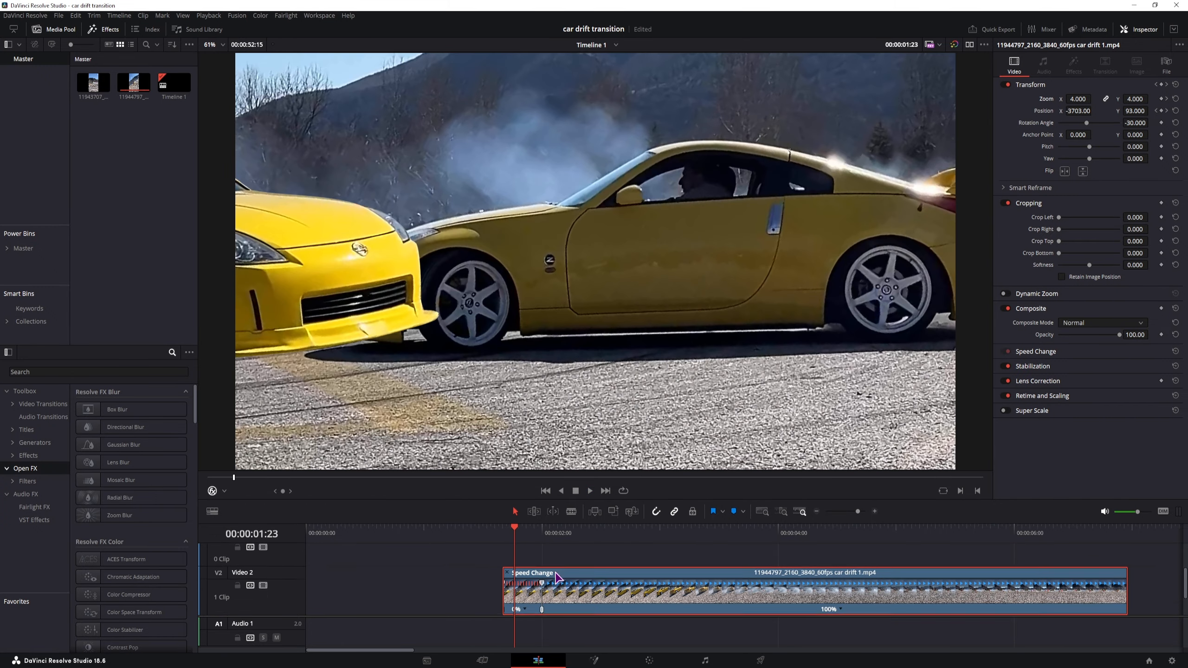
scroll(554, 577, up, 1)
scroll(554, 577, down, 3)
click(554, 594)
key(Right)
key(Right)
key(Right)
key(Right)
key(Right)
key(Right)
key(Right)
key(Right)
key(Right)
key(Right)
key(Right)
key(Right)
key(Right)
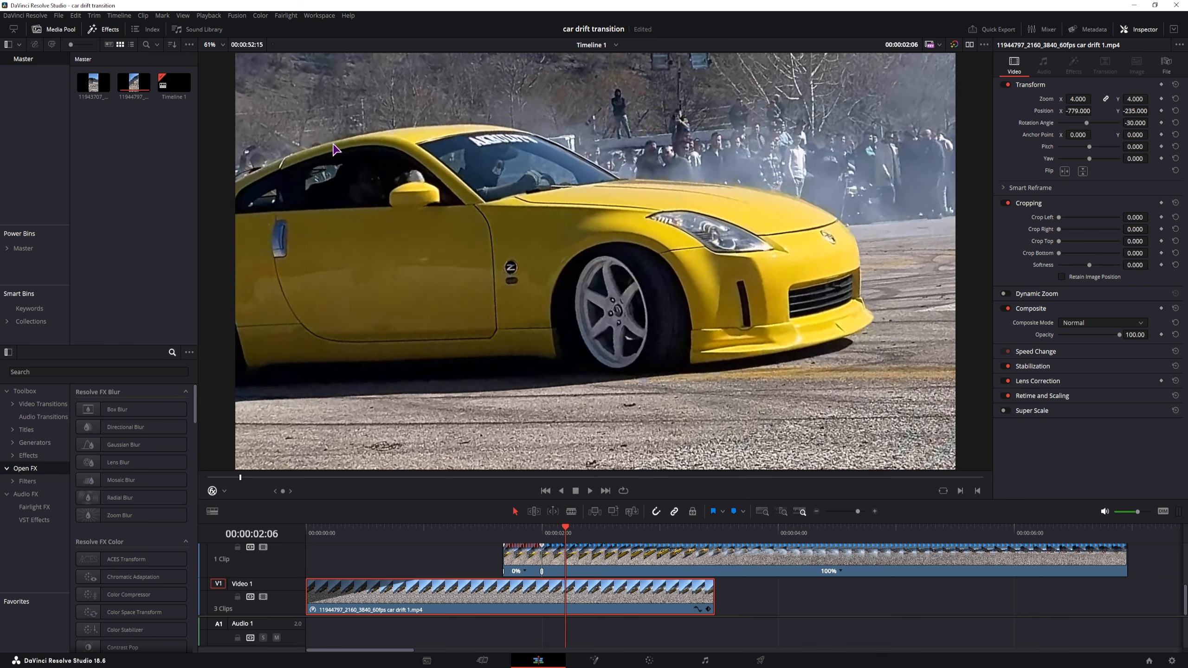
drag(709, 604, 565, 593)
Search the effects toolbox for "adj" and place an Adjustment Clip on Video 3 at 00:00:02:06.
scroll(328, 576, up, 2)
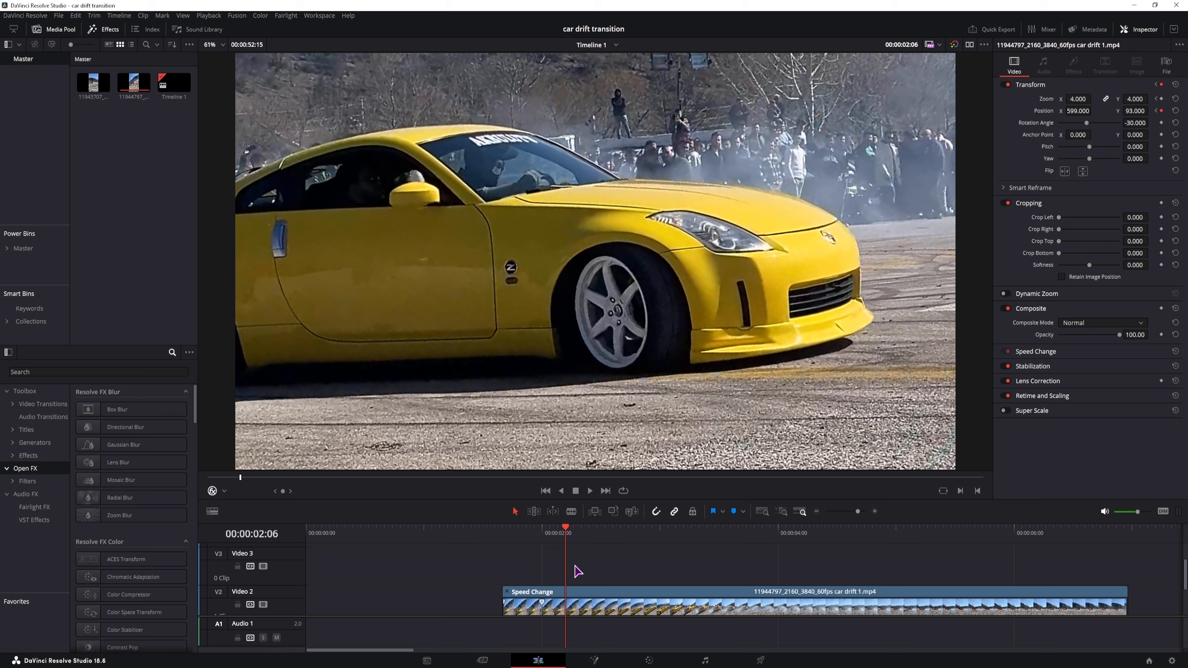
click(103, 373)
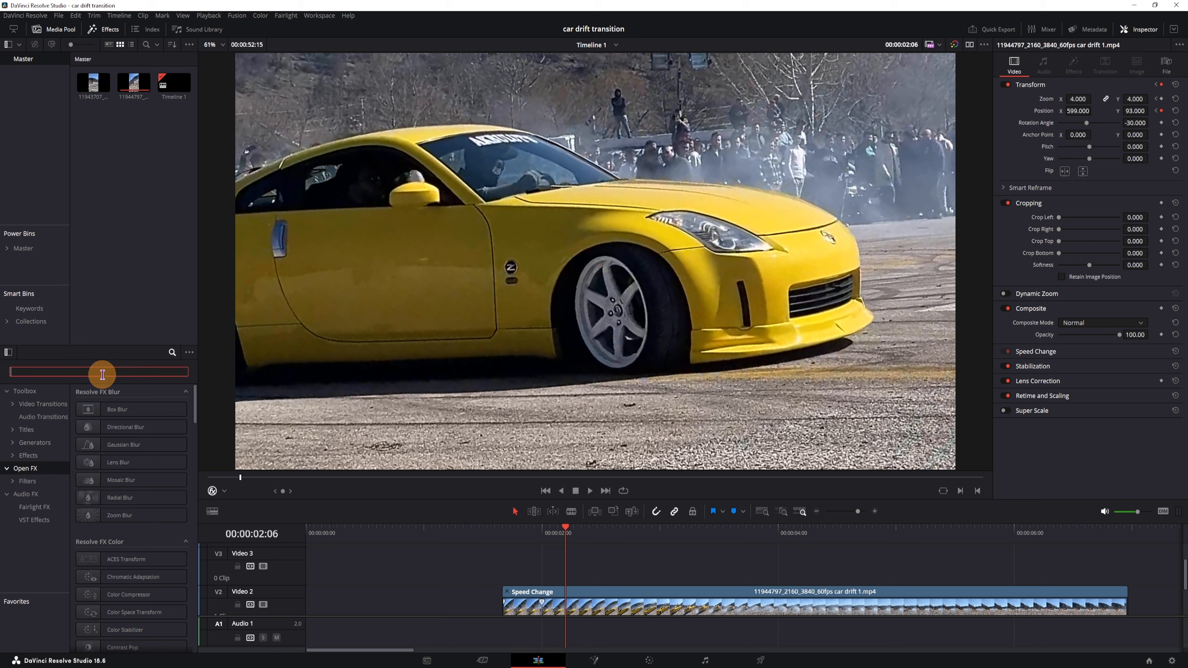
text(adj)
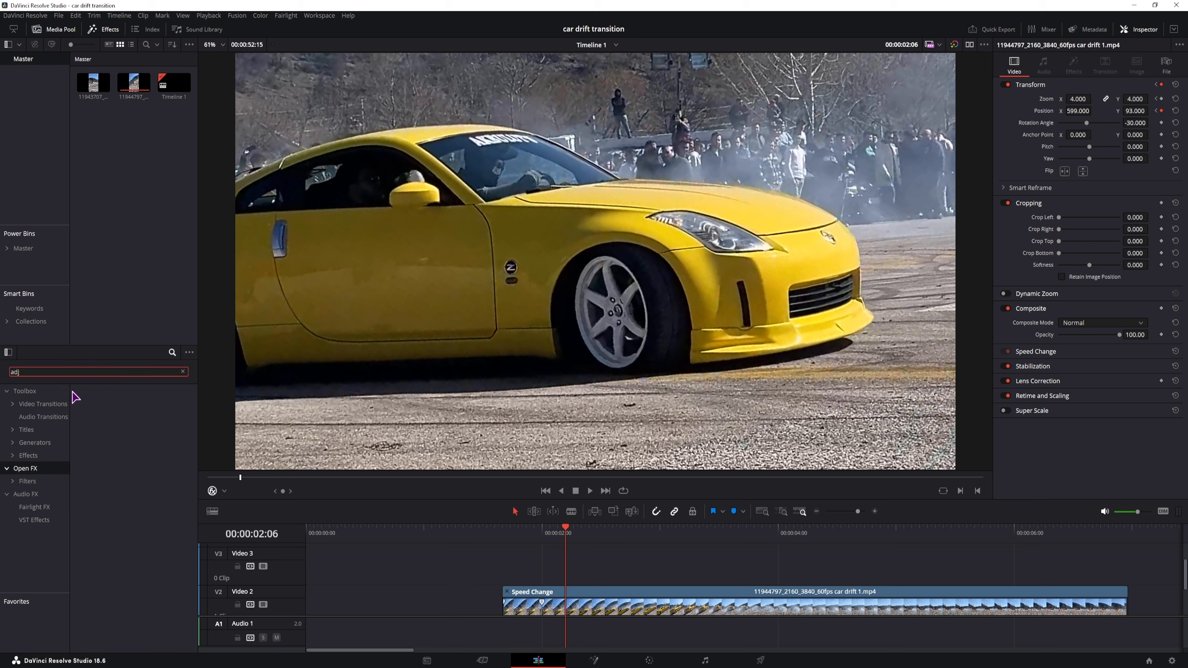
click(26, 392)
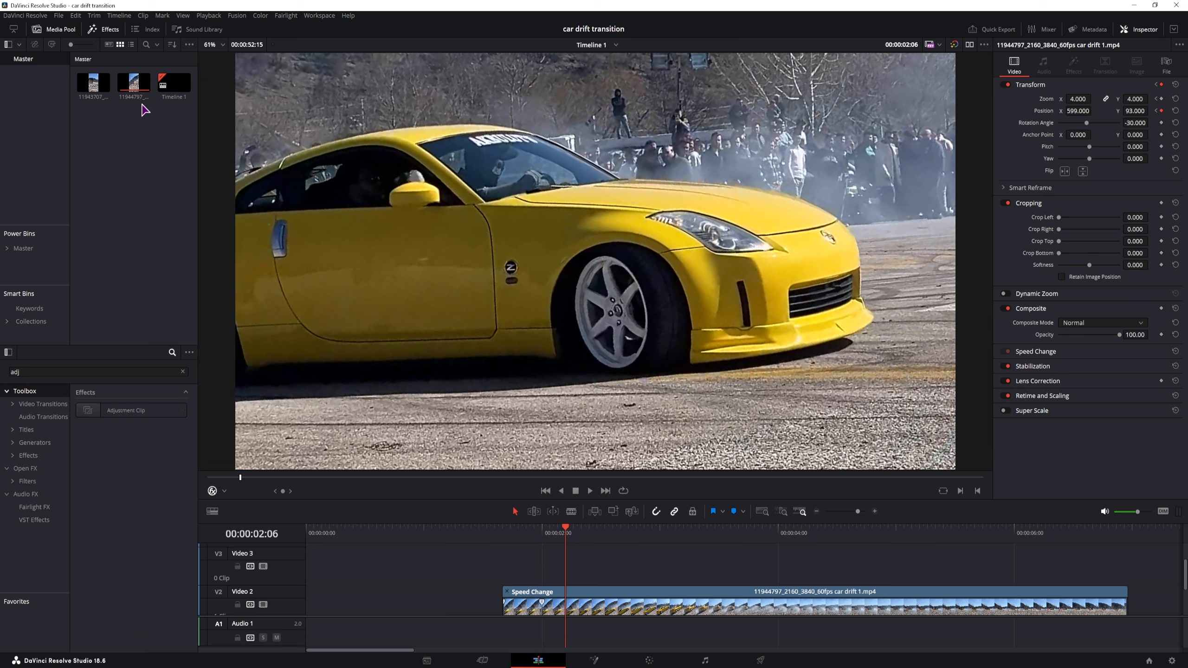
click(109, 31)
click(109, 31)
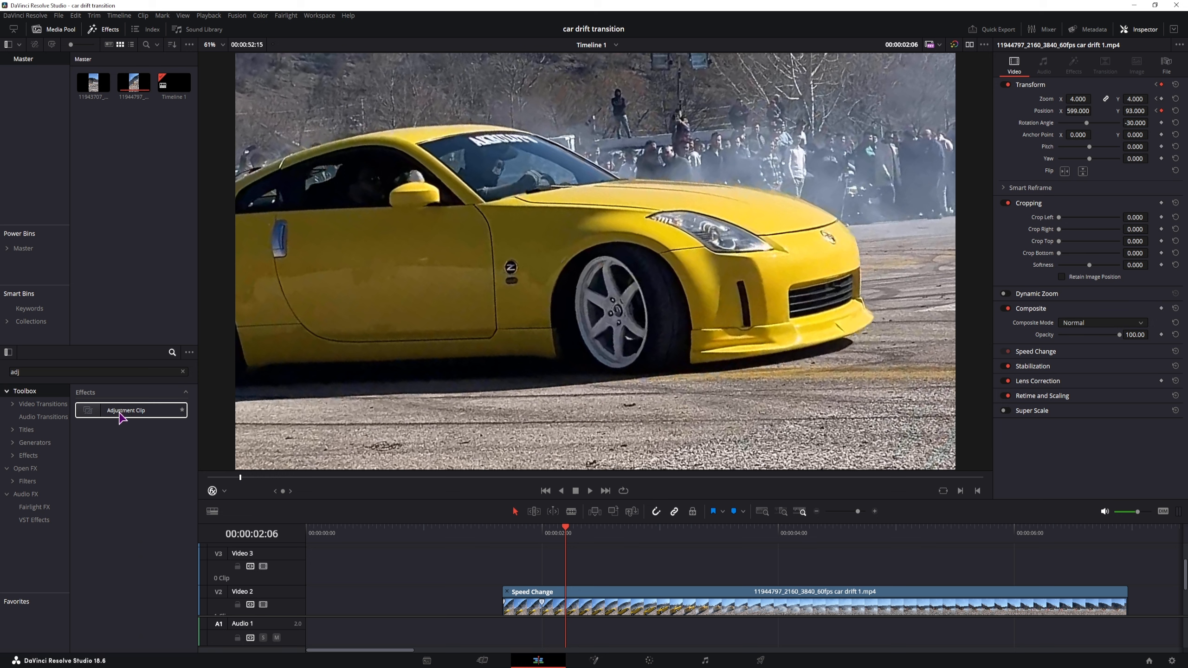
drag(127, 410, 569, 575)
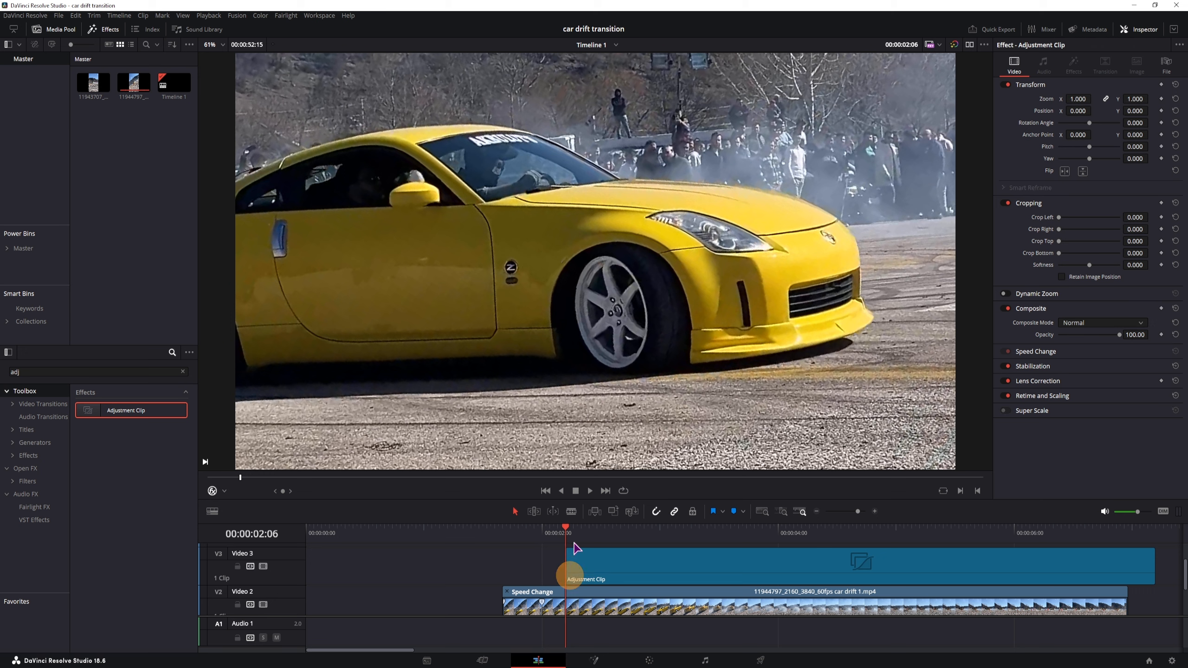
Shorten the adjustment clip on Video 3 from its end to a length of about six frames.
scroll(603, 571, down, 2)
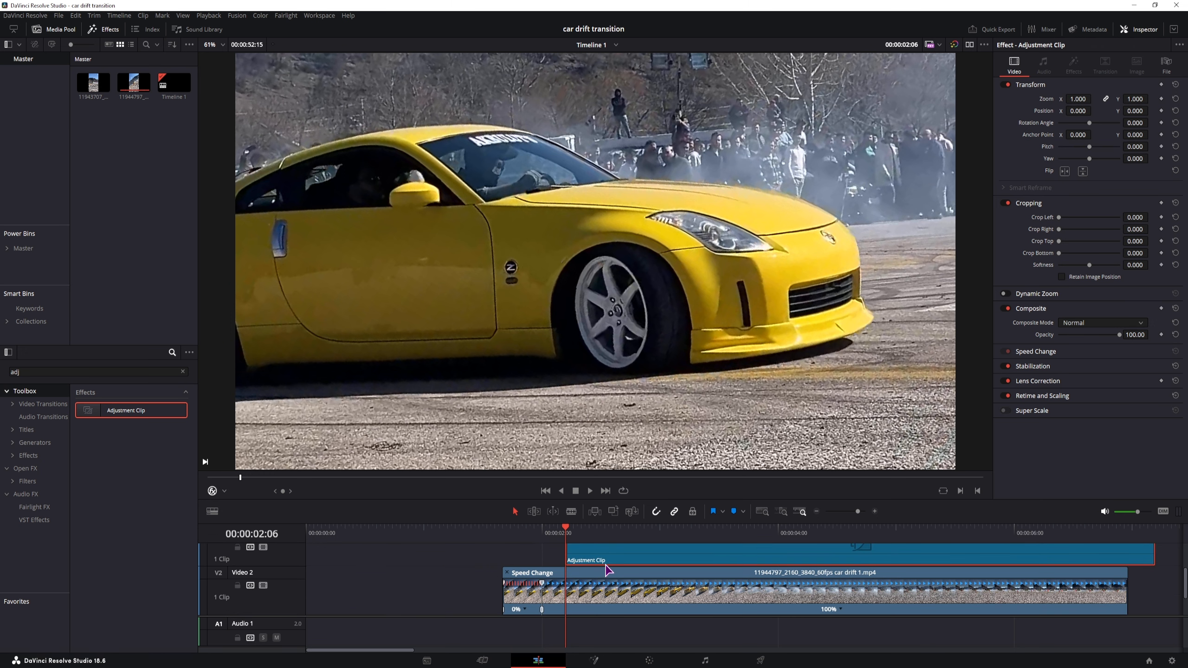
scroll(611, 585, down, 2)
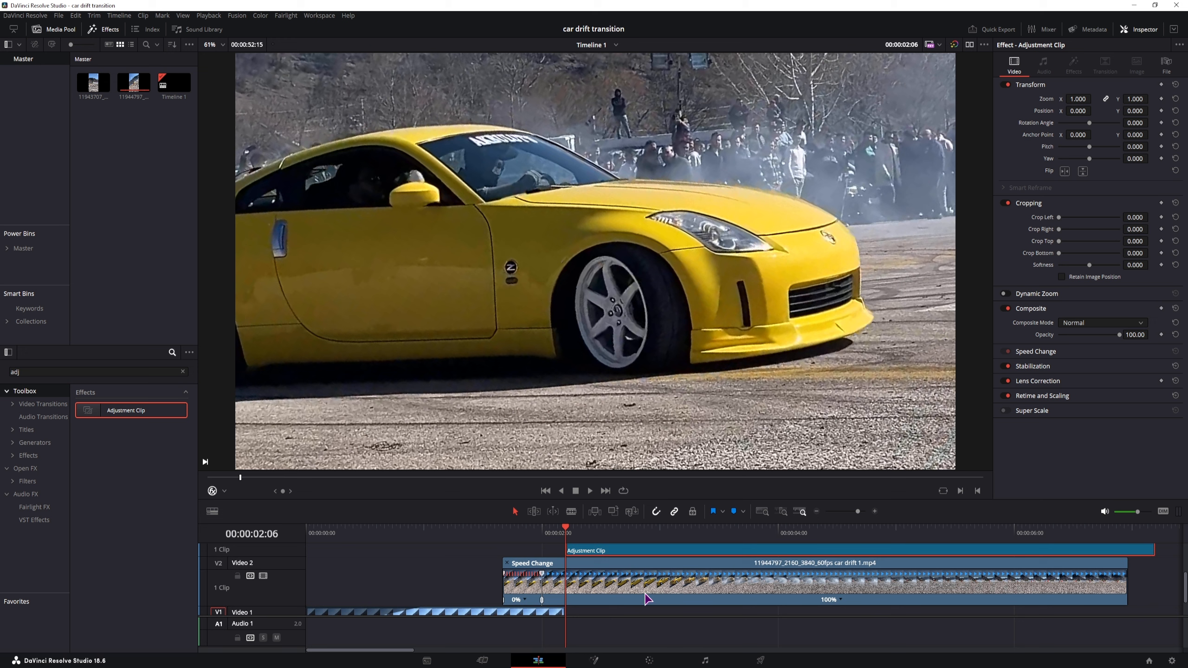
scroll(601, 584, down, 2)
click(502, 603)
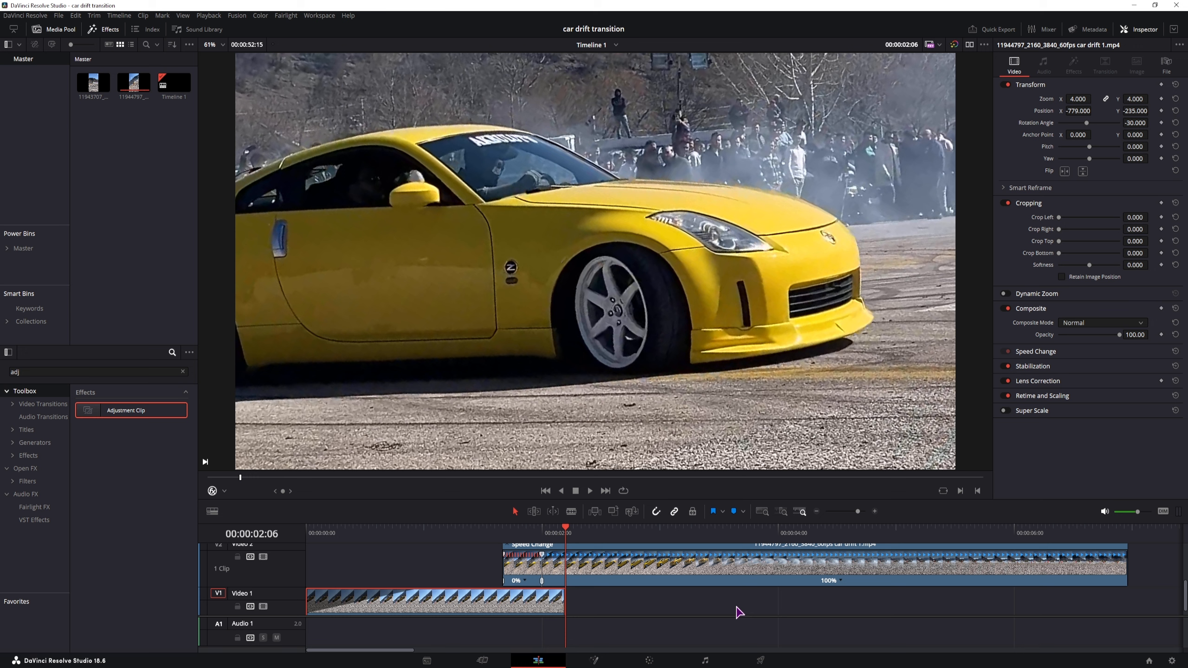
scroll(619, 603, up, 2)
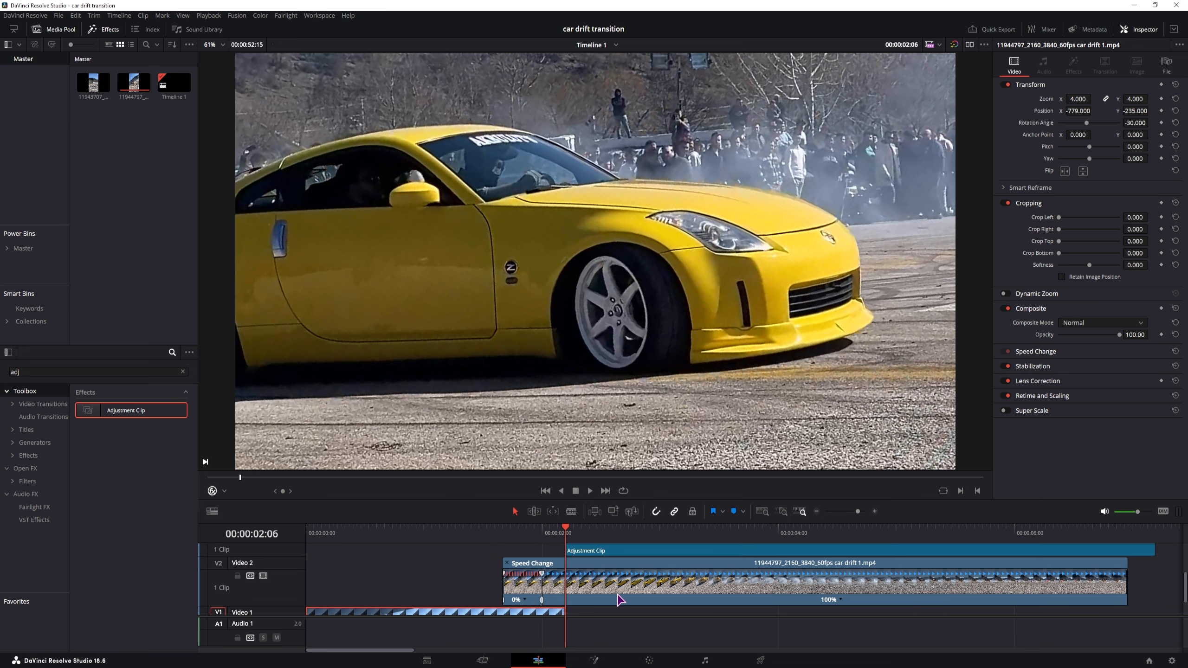
click(623, 589)
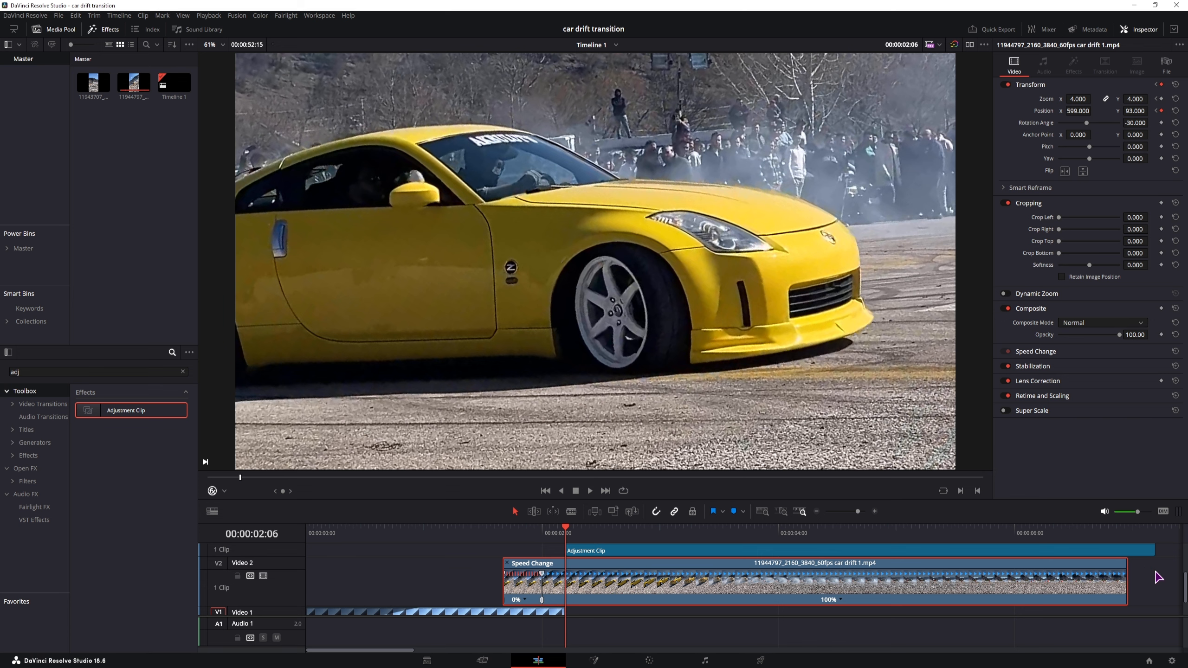
scroll(1158, 577, up, 1)
drag(1153, 567, 586, 556)
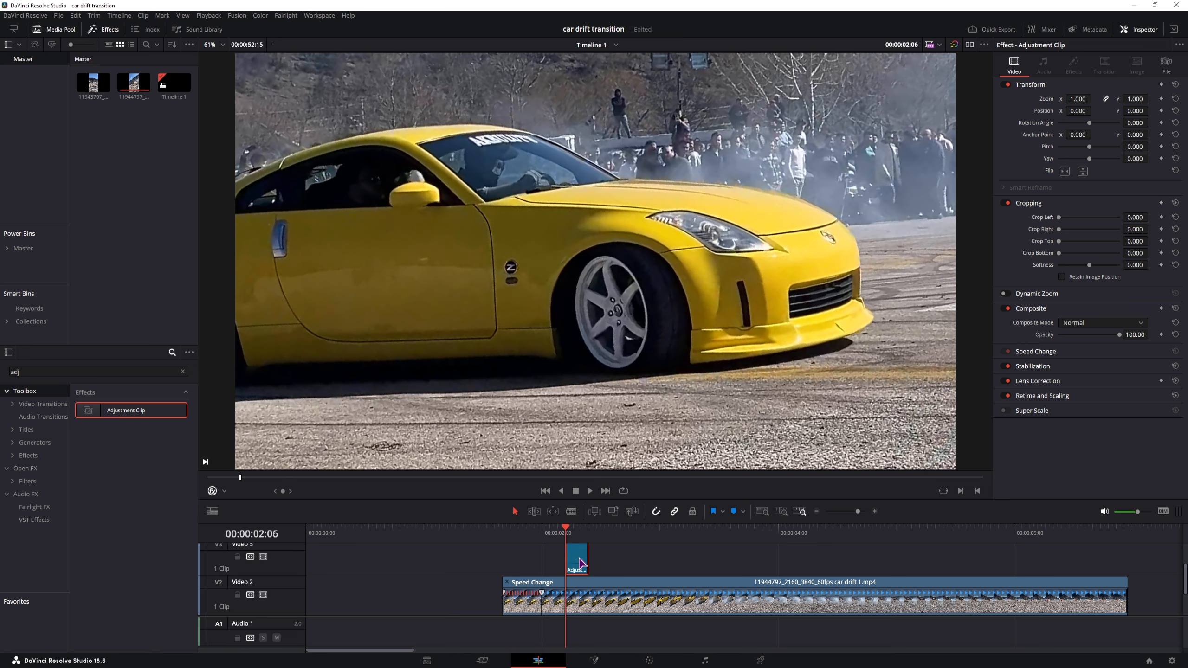
Search the Open FX effects for "blur".
double_click(44, 370)
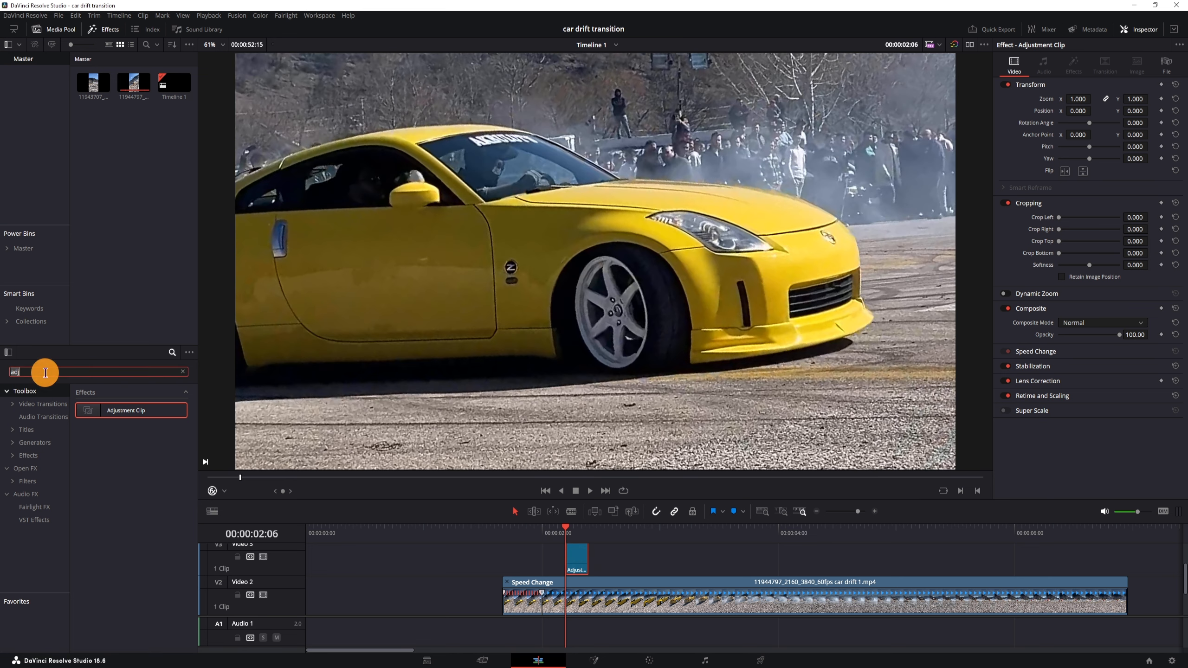
text(blur)
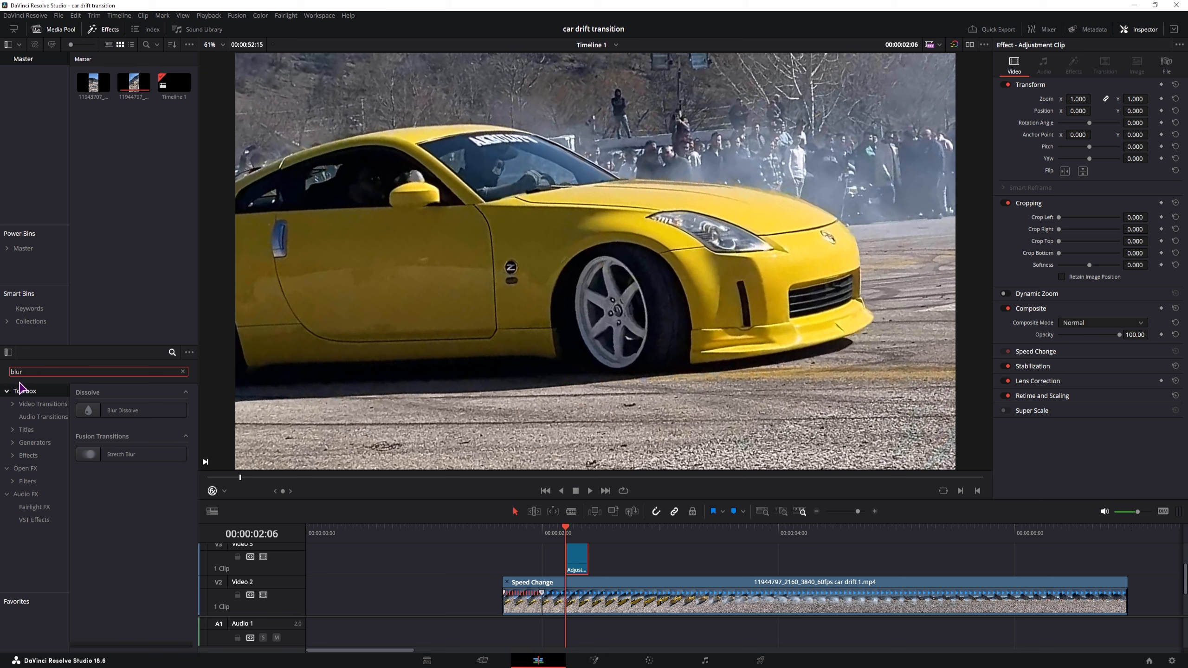
click(29, 469)
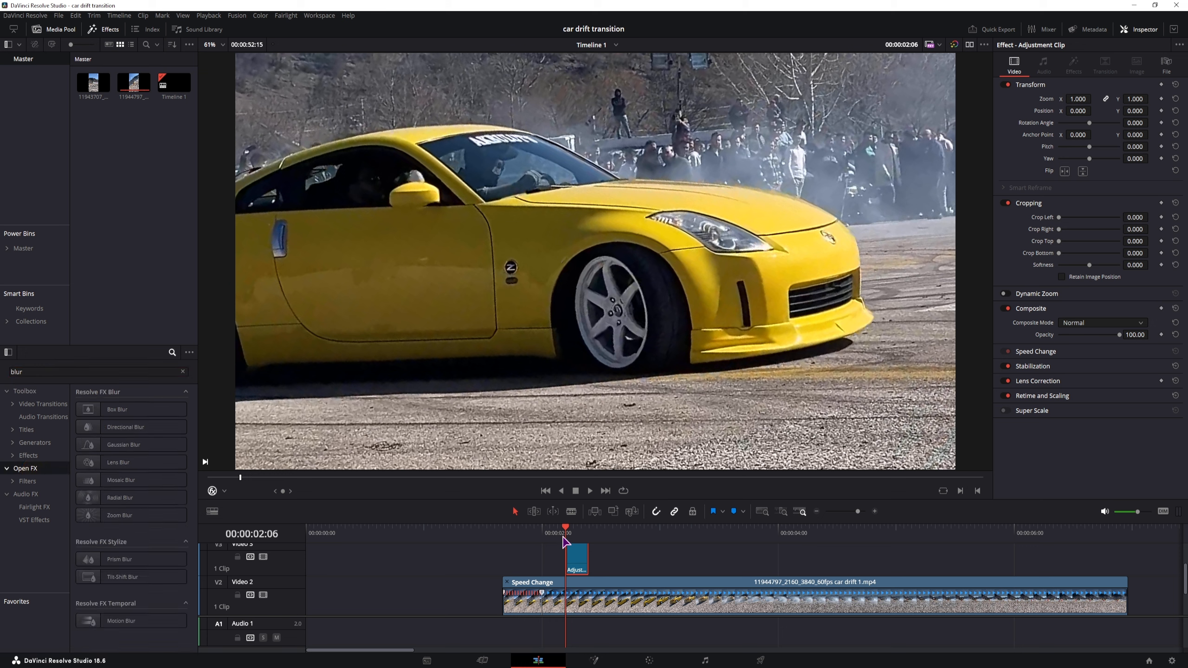
Move the adjustment clip on Video 3 earlier so it starts at 00:00:02:00, and check its end against the Video 1 clip's end.
click(550, 534)
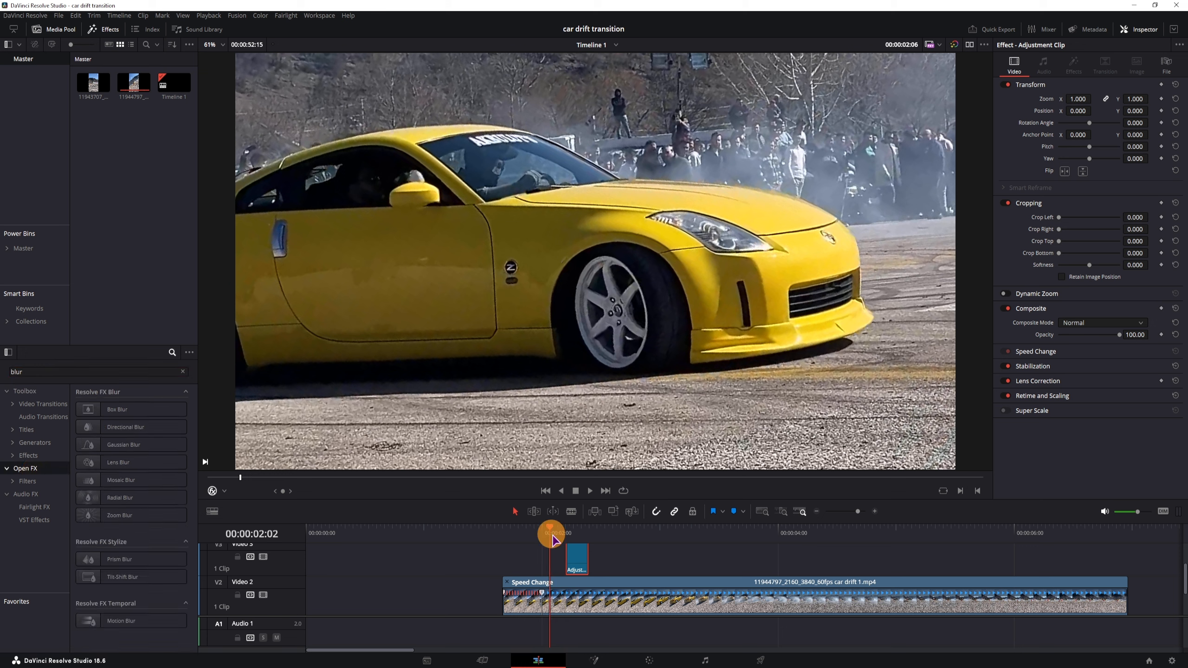
scroll(652, 560, up, 4)
click(620, 533)
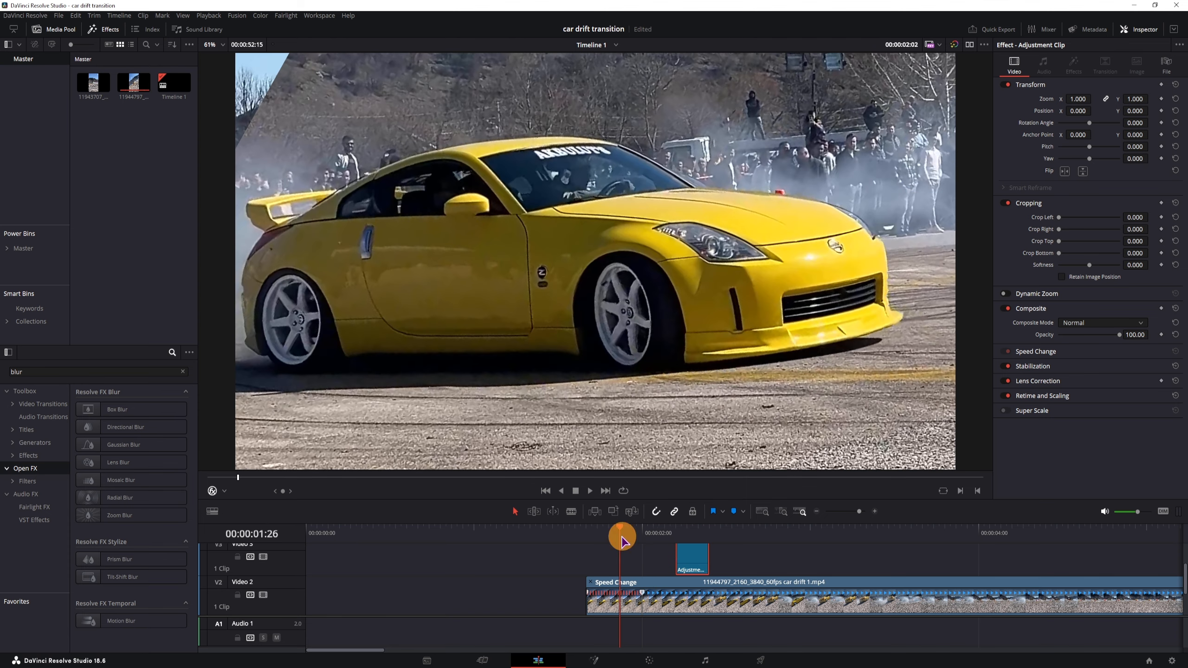
click(607, 533)
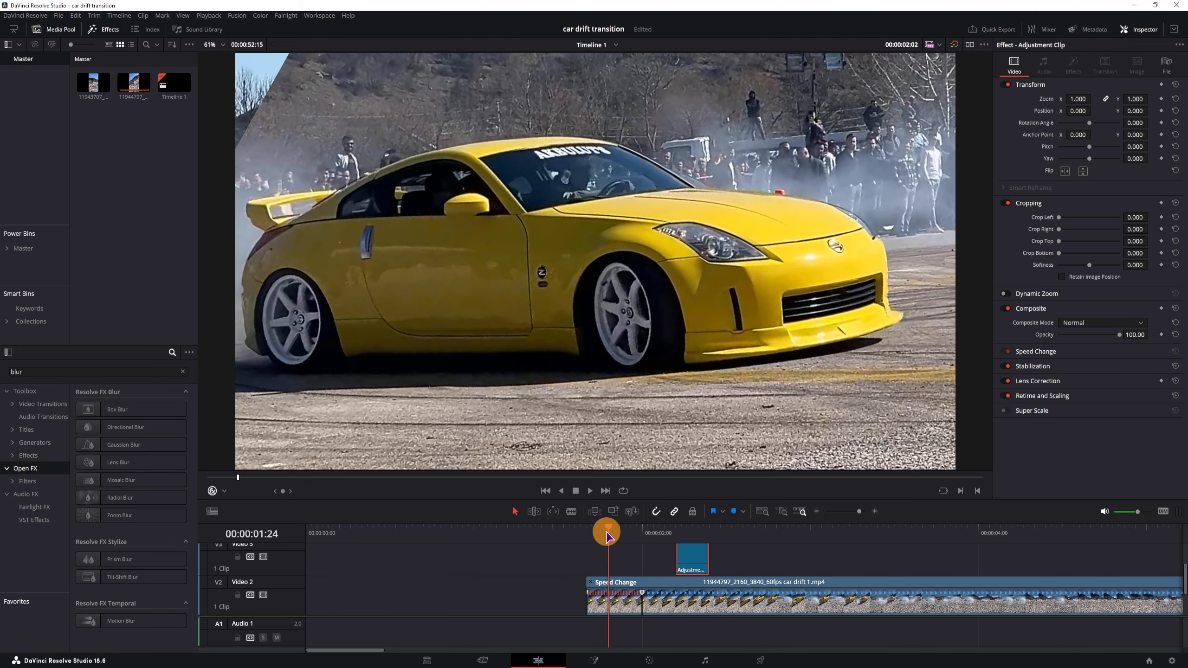
key(Right)
key(Right)
key(Right)
key(Right)
key(Right)
key(Right)
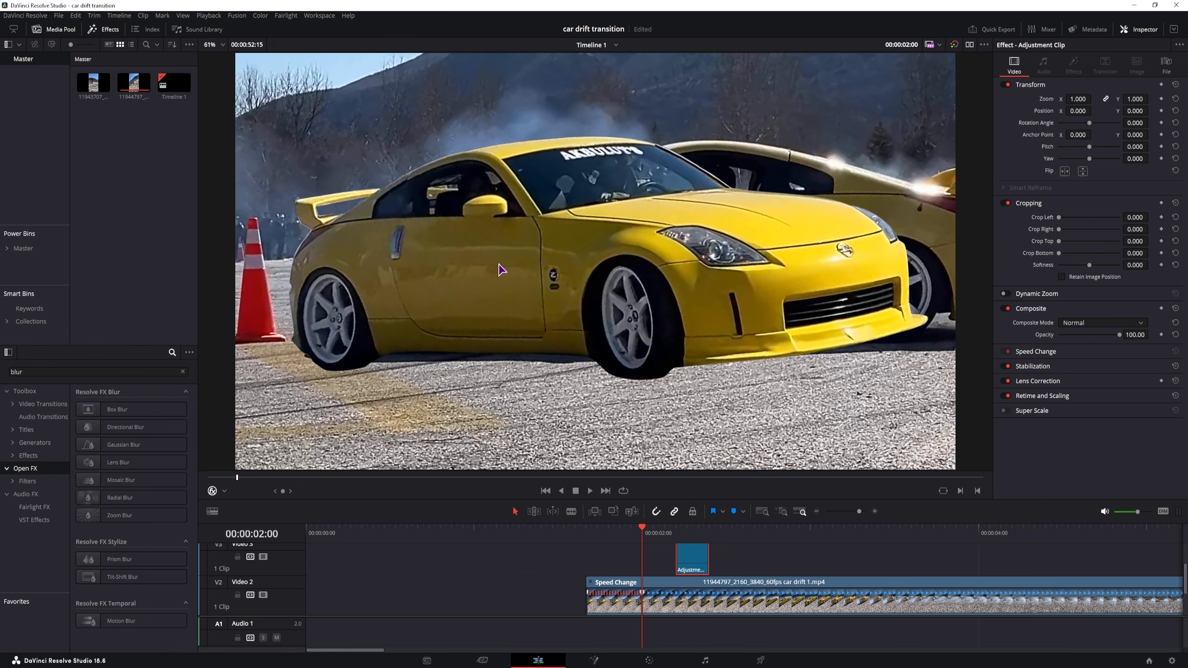
key(Right)
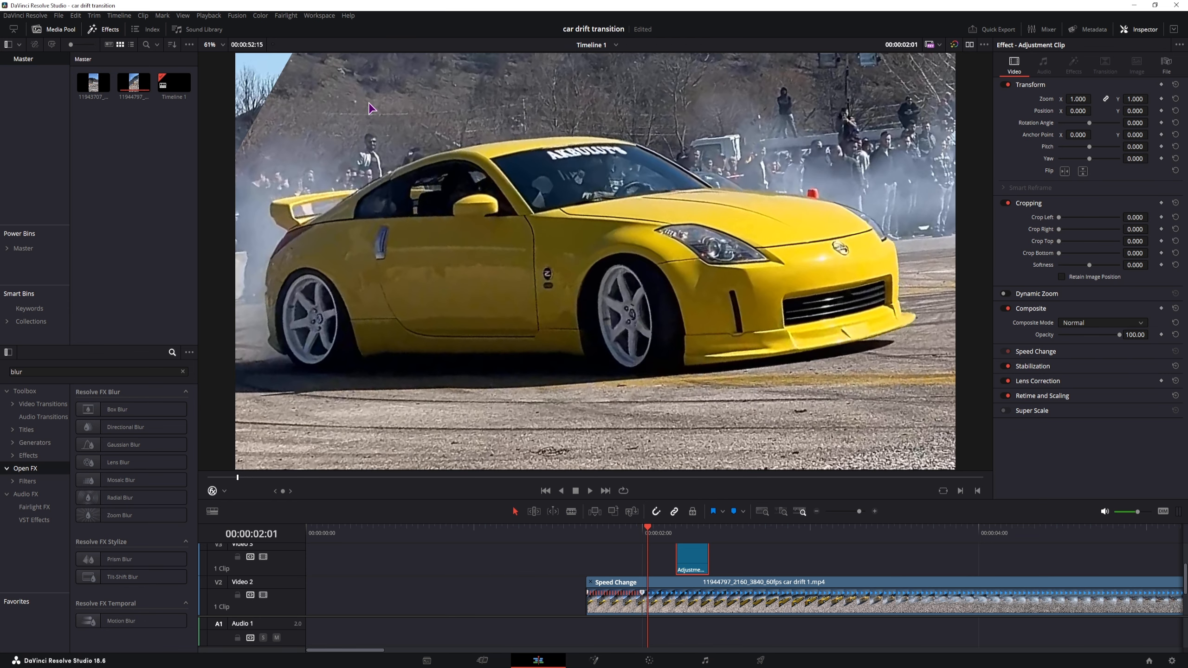
drag(696, 559, 661, 566)
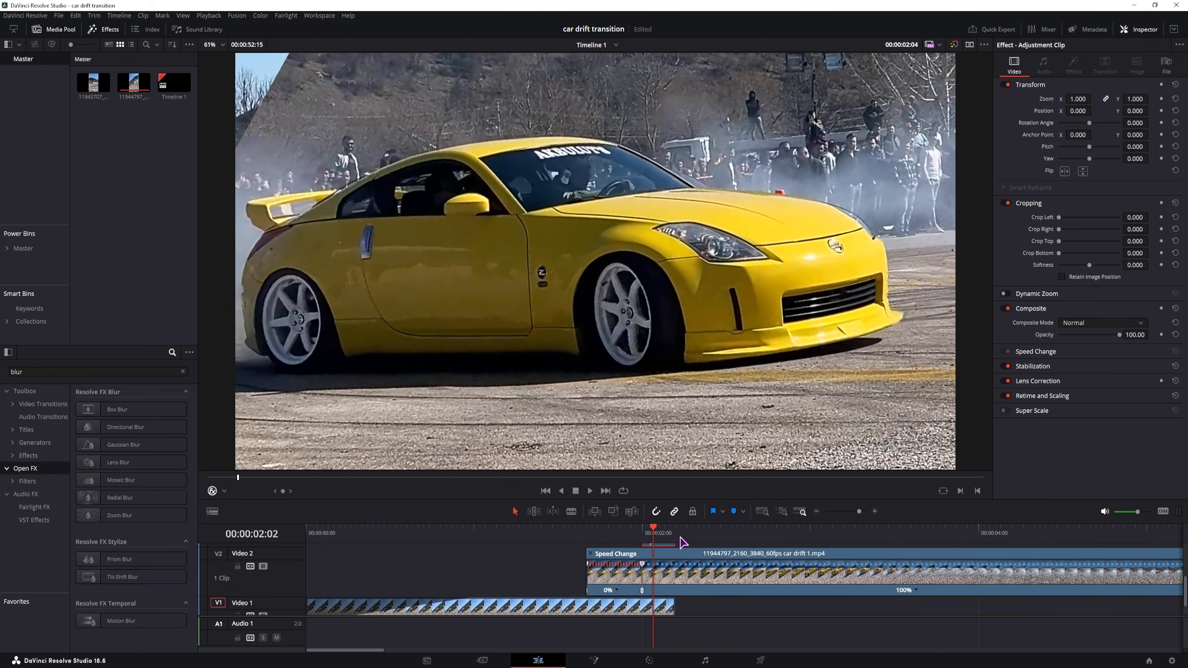
click(678, 534)
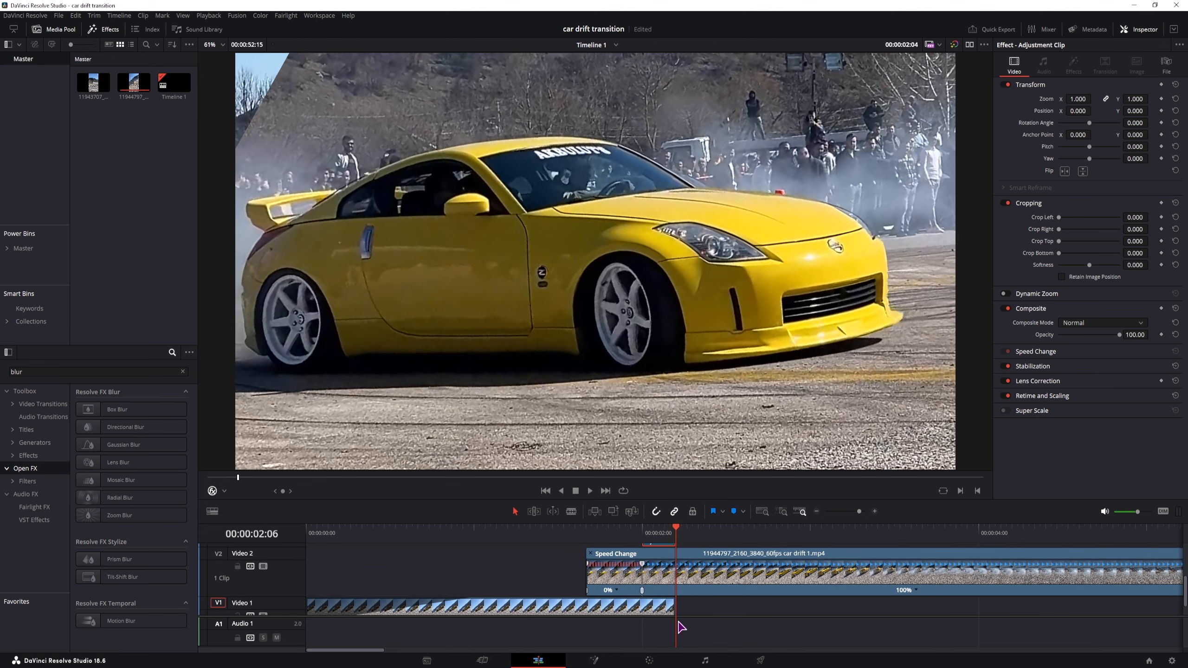
key(Left)
key(Left)
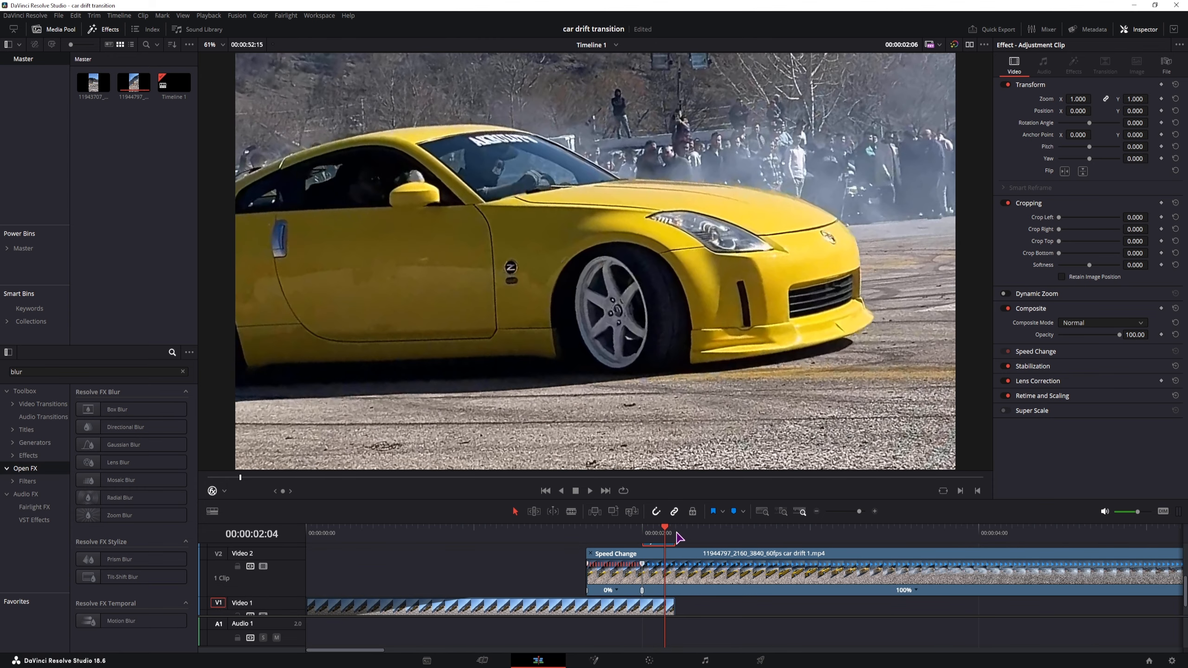
Try the Motion Blur effect on the adjustment clip at 00:00:02:03, and undo it.
scroll(680, 571, up, 2)
key(Left)
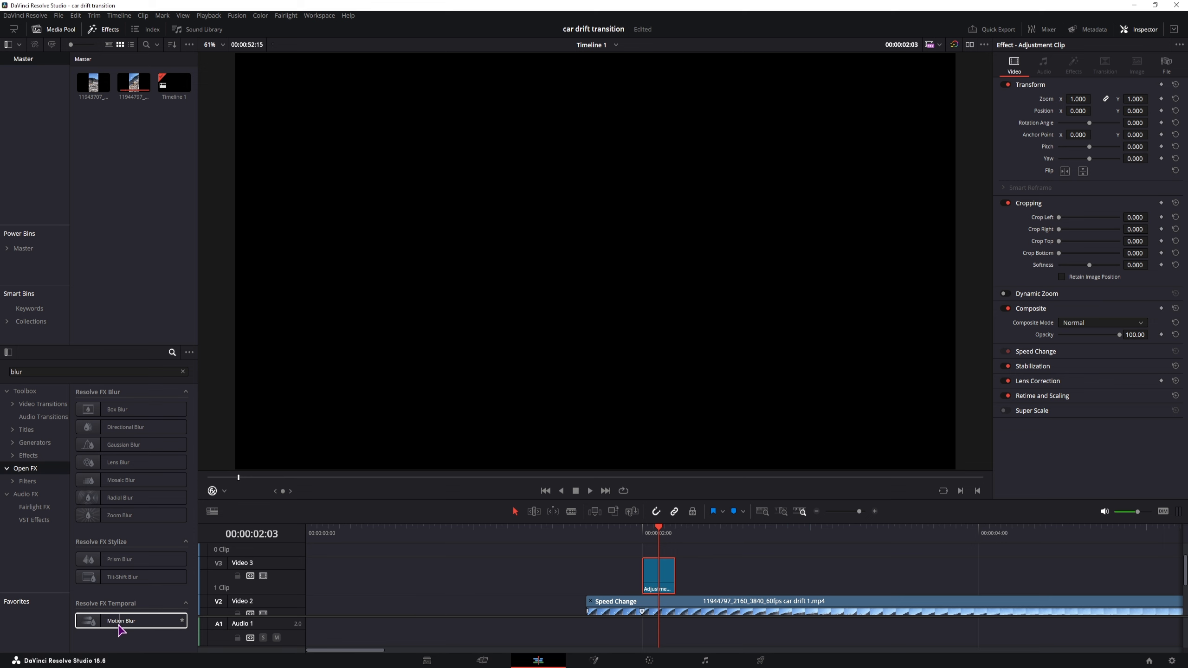
drag(102, 620, 669, 579)
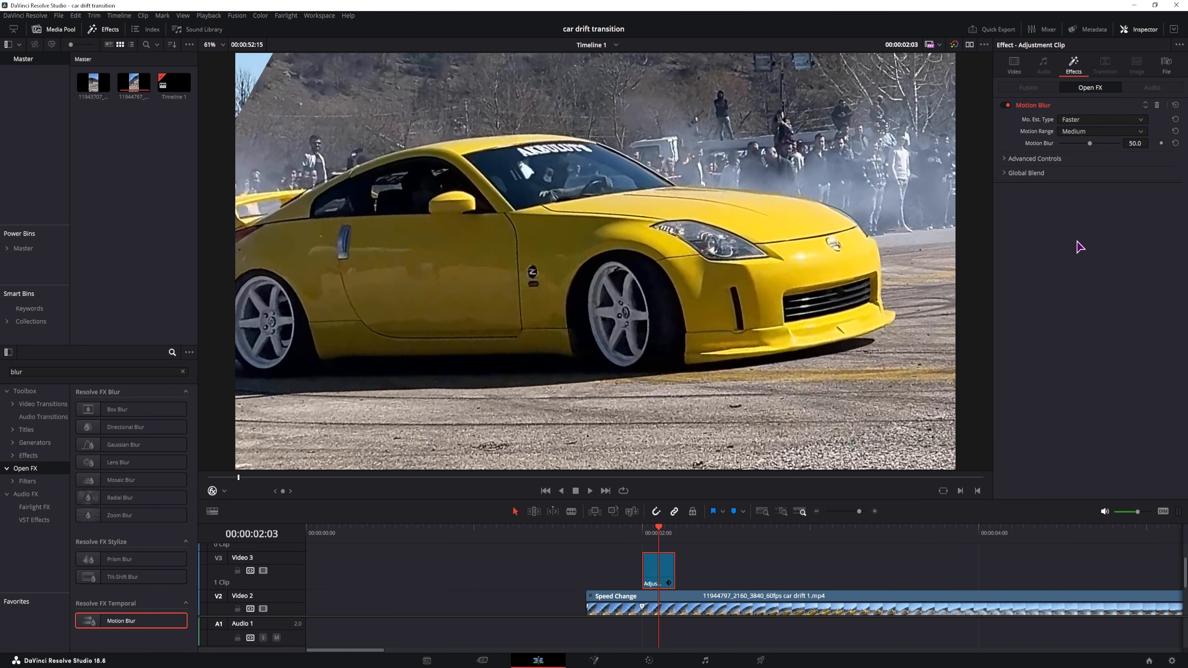
key(ctrl+z)
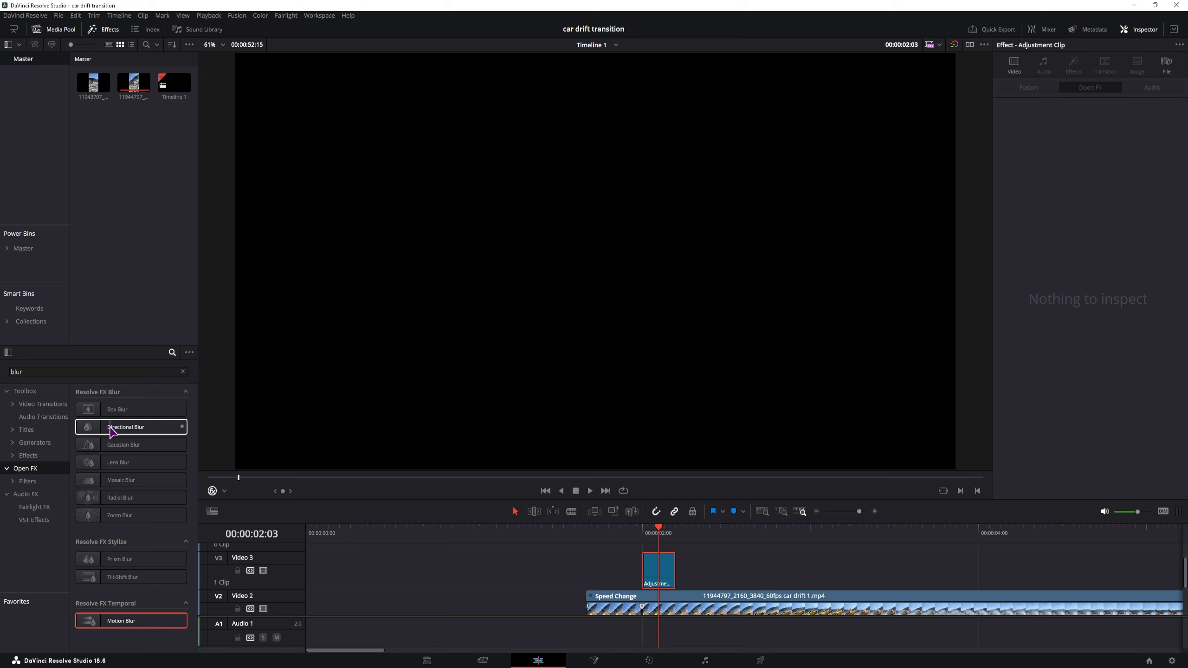
Apply Directional Blur to the adjustment clip and set its Blur Angle to -9.7.
drag(112, 431, 666, 578)
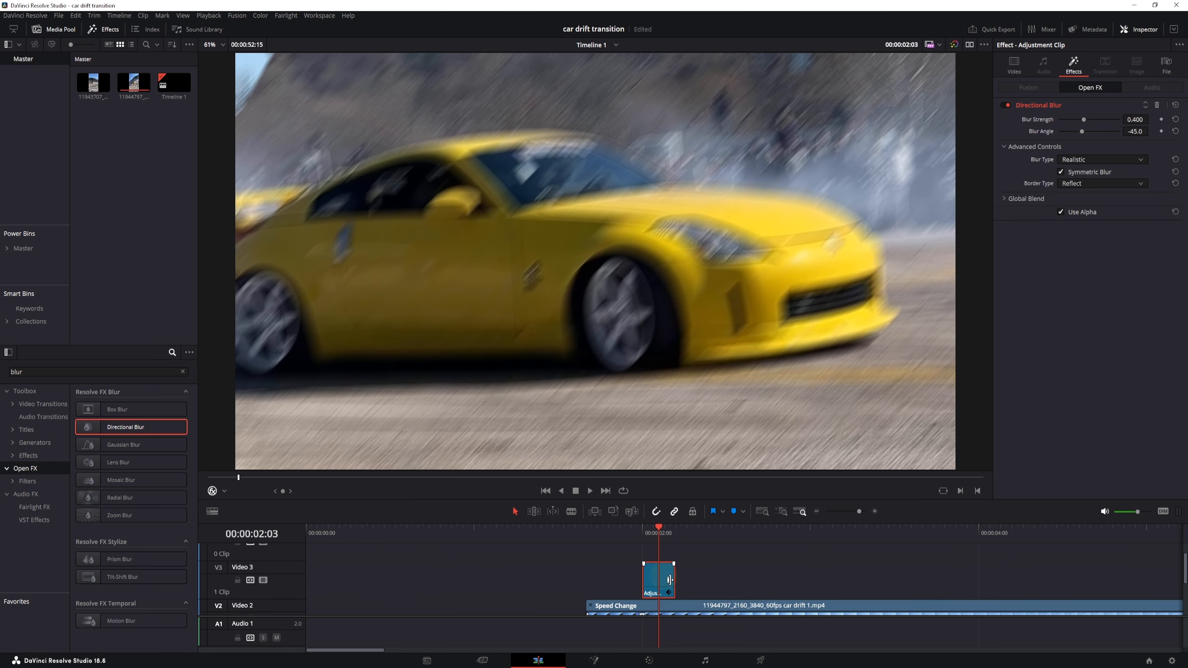
mouse_move(1081, 131)
mouse_down()
mouse_move(1045, 139)
mouse_move(1127, 144)
mouse_move(1094, 141)
mouse_move(1088, 154)
mouse_up()
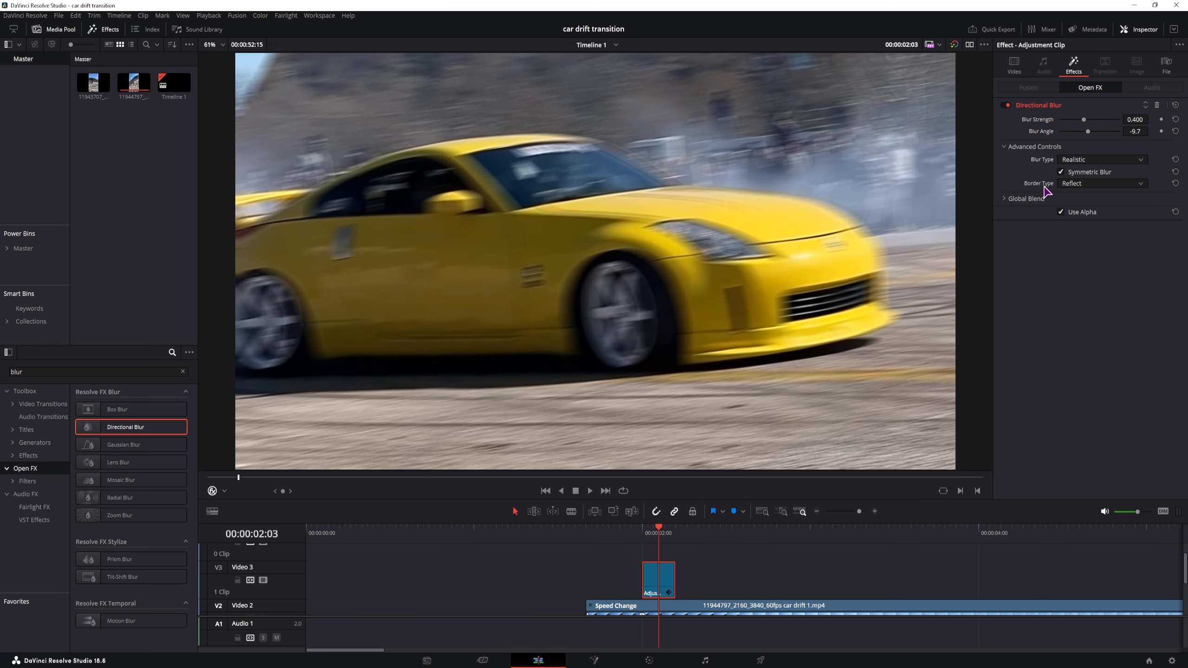
Try the Replicate and Black border types on the adjustment clip's Directional Blur, and return the Border Type to Reflect.
click(1066, 185)
click(1076, 196)
click(1071, 184)
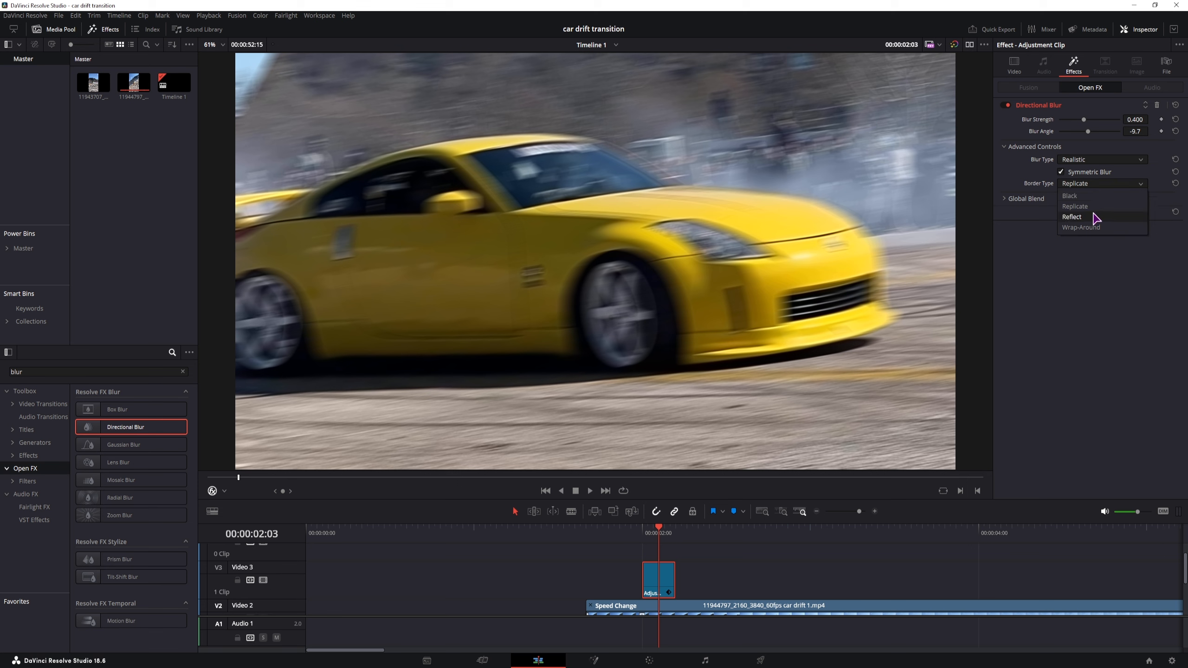
click(1075, 207)
click(1074, 182)
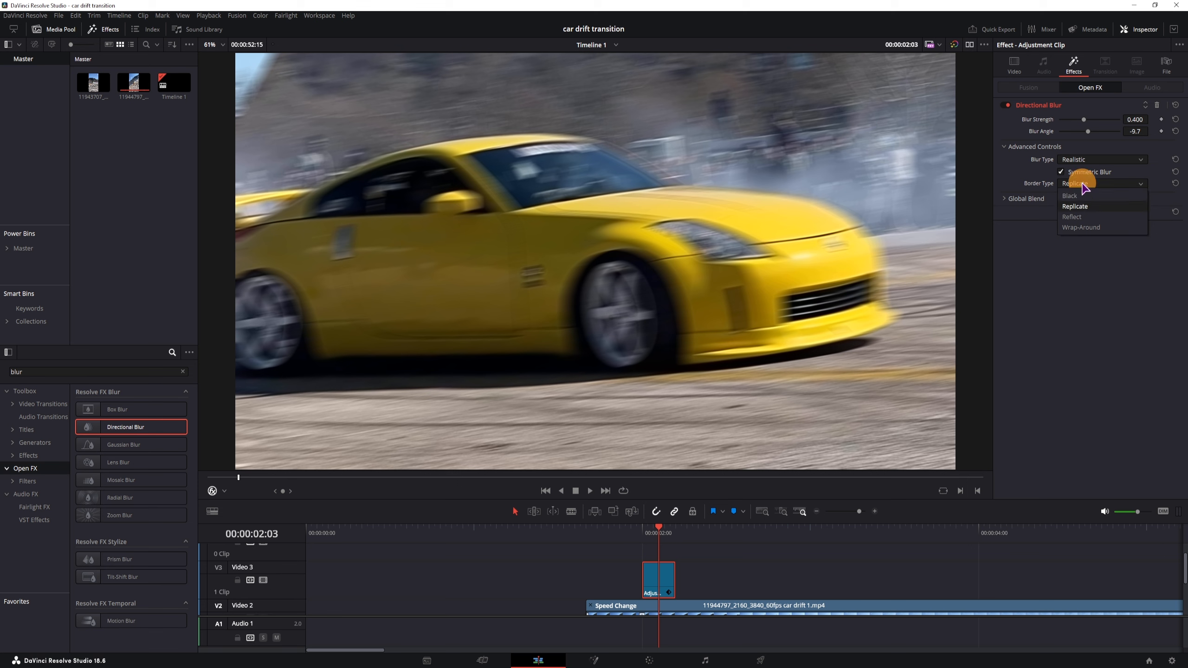
click(1070, 196)
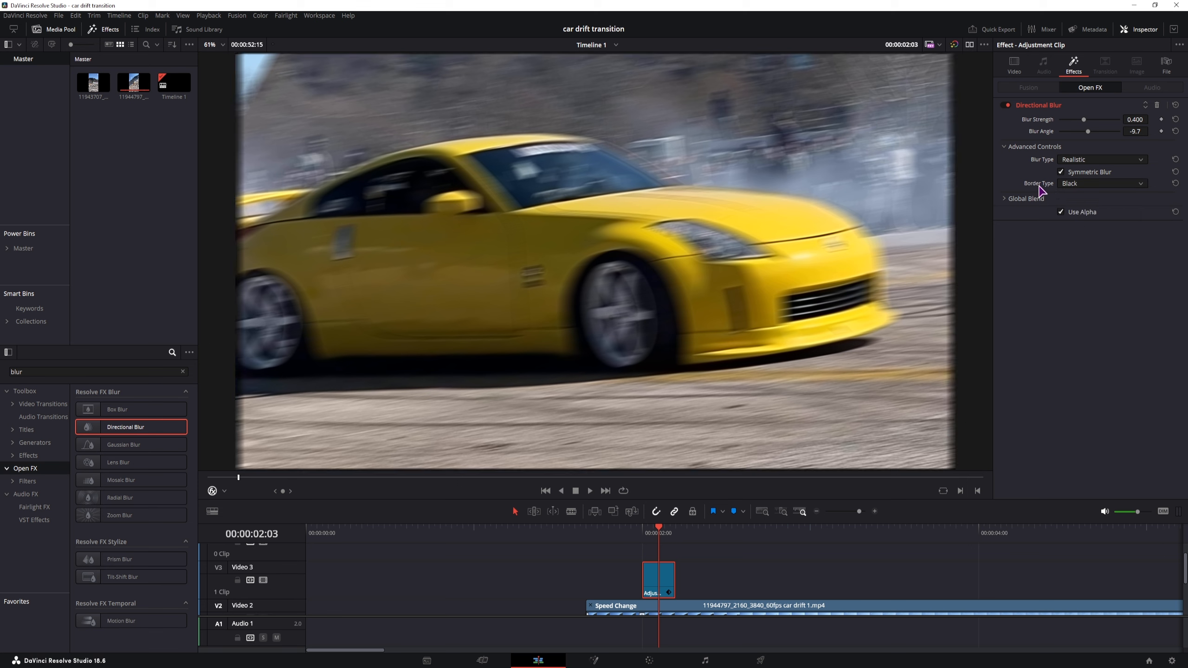
click(1093, 185)
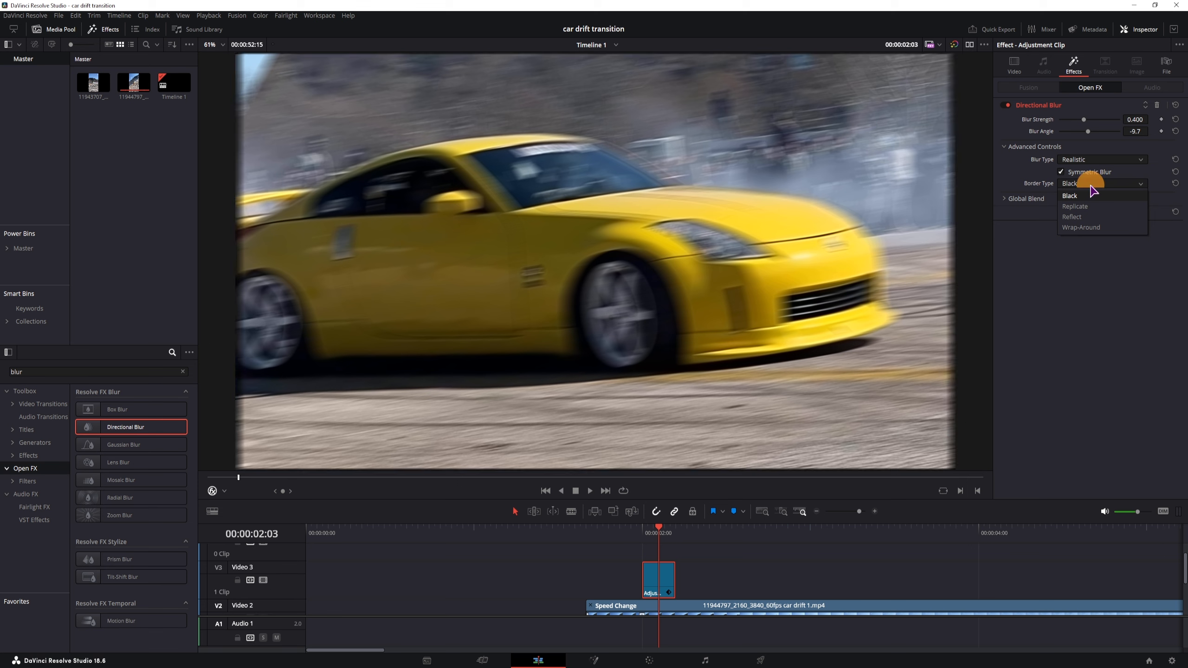
click(1084, 218)
Duplicate the adjustment clip further along Video 3, and remove the Directional Blur effect from the copy.
scroll(733, 578, up, 2)
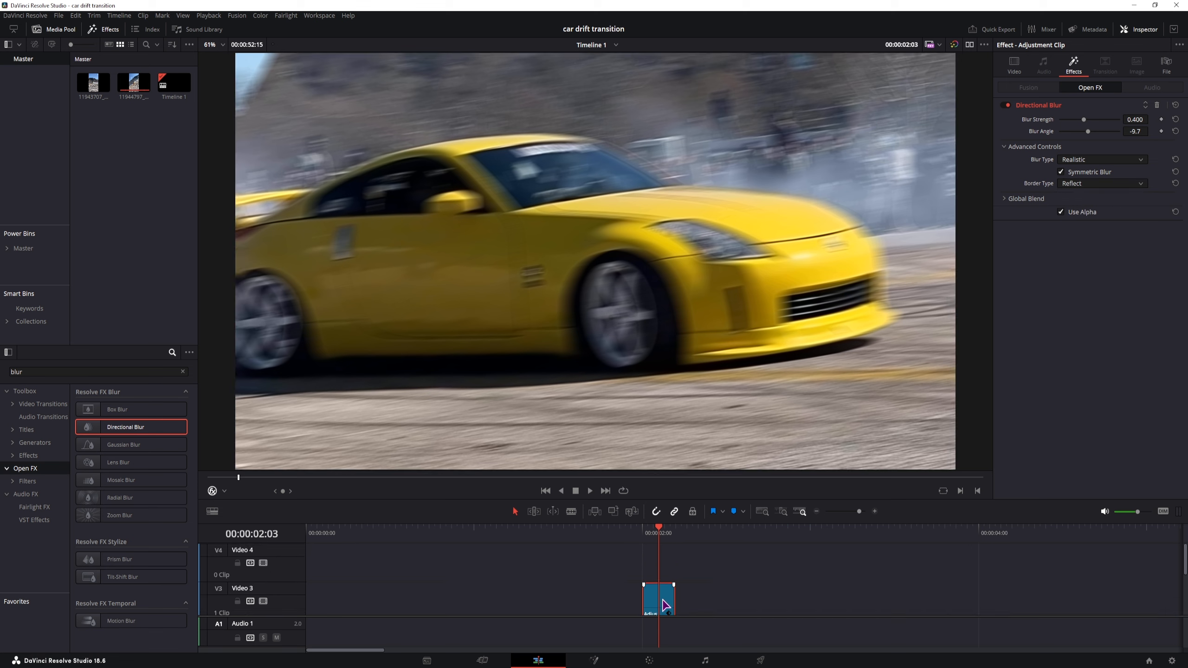
drag(665, 605, 725, 610)
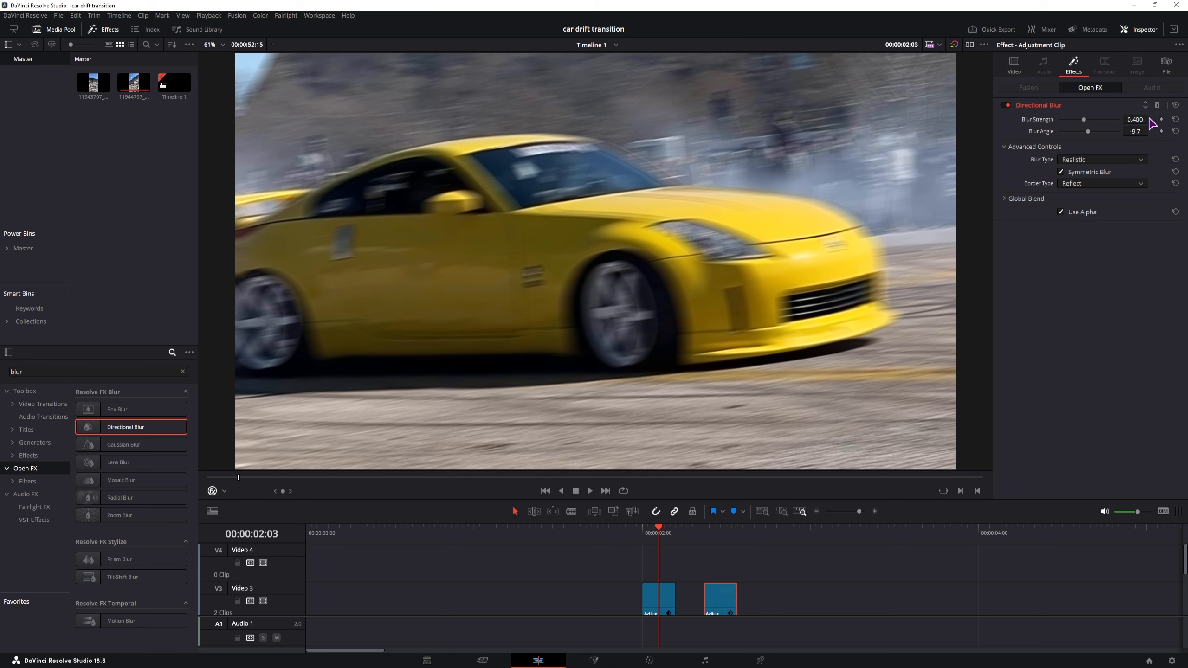
click(1156, 105)
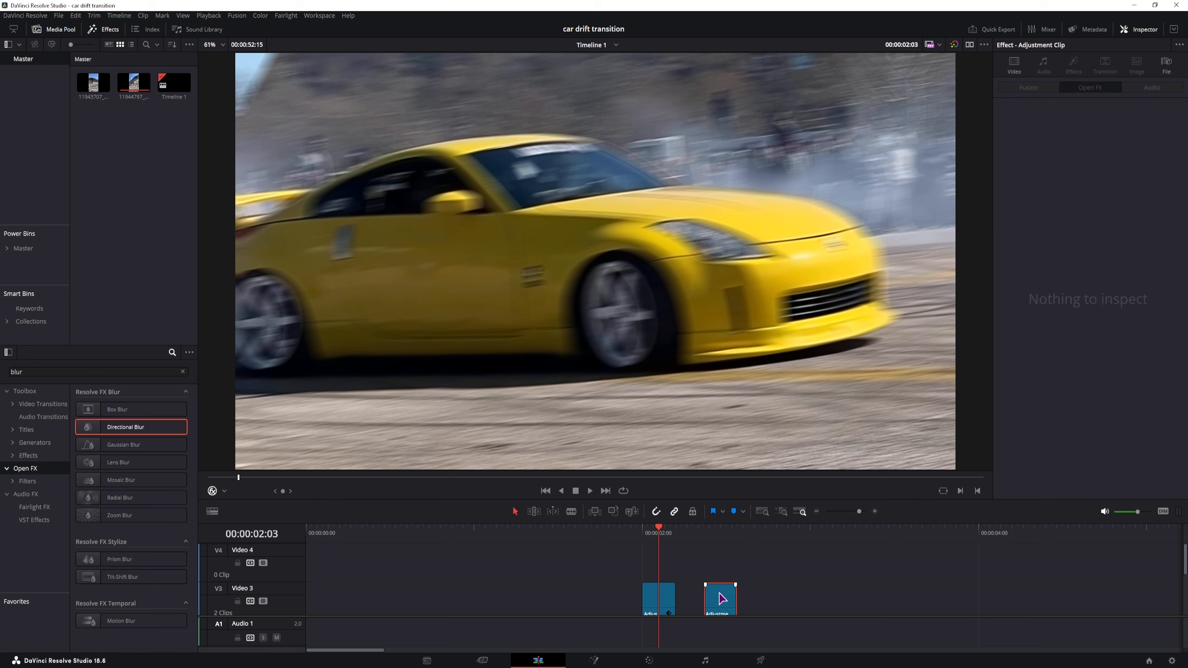
Move the copied adjustment clip from Video 3 up to Video 4.
scroll(764, 578, down, 3)
scroll(763, 579, up, 2)
drag(717, 594, 714, 558)
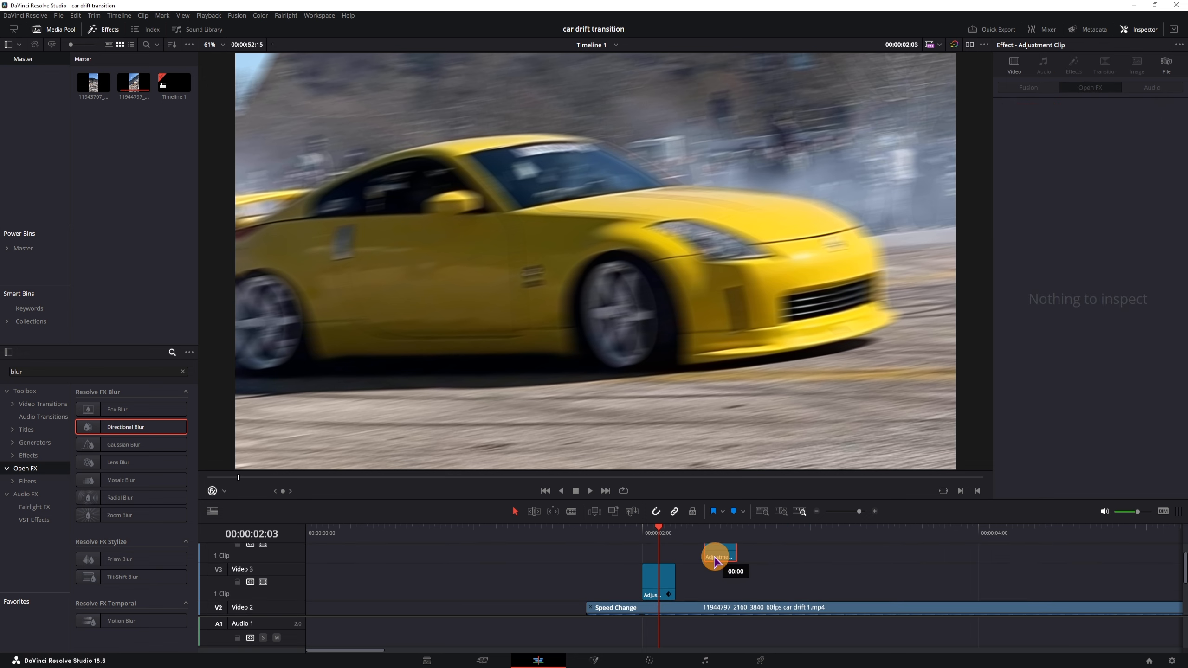